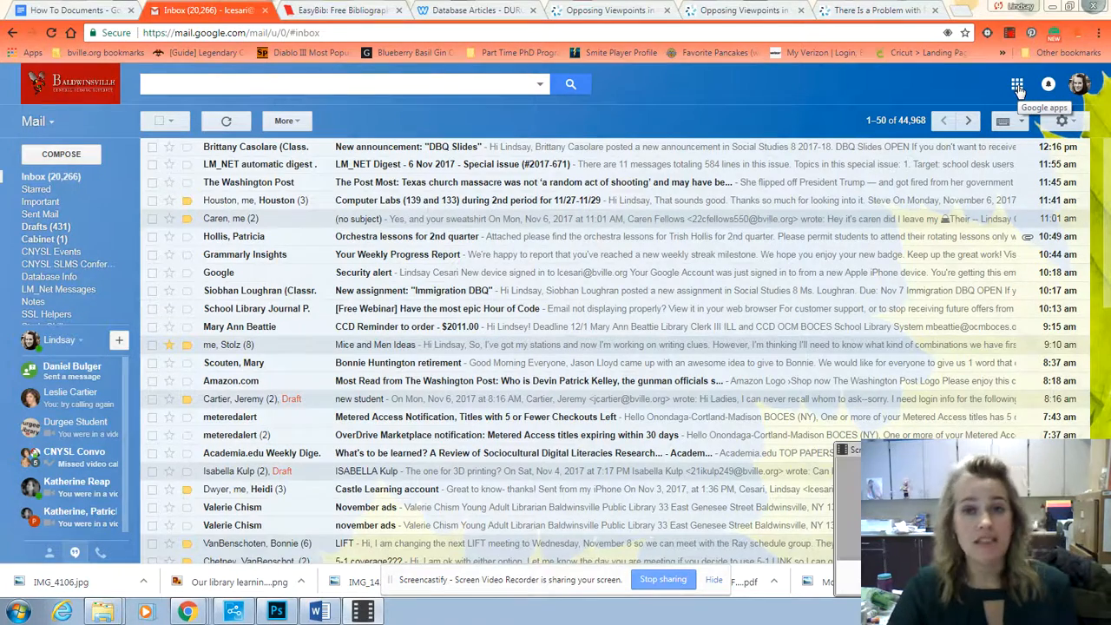
Step: Find EasyBib among the Google apps and switch to the EasyBib projects page
left_click(1018, 87)
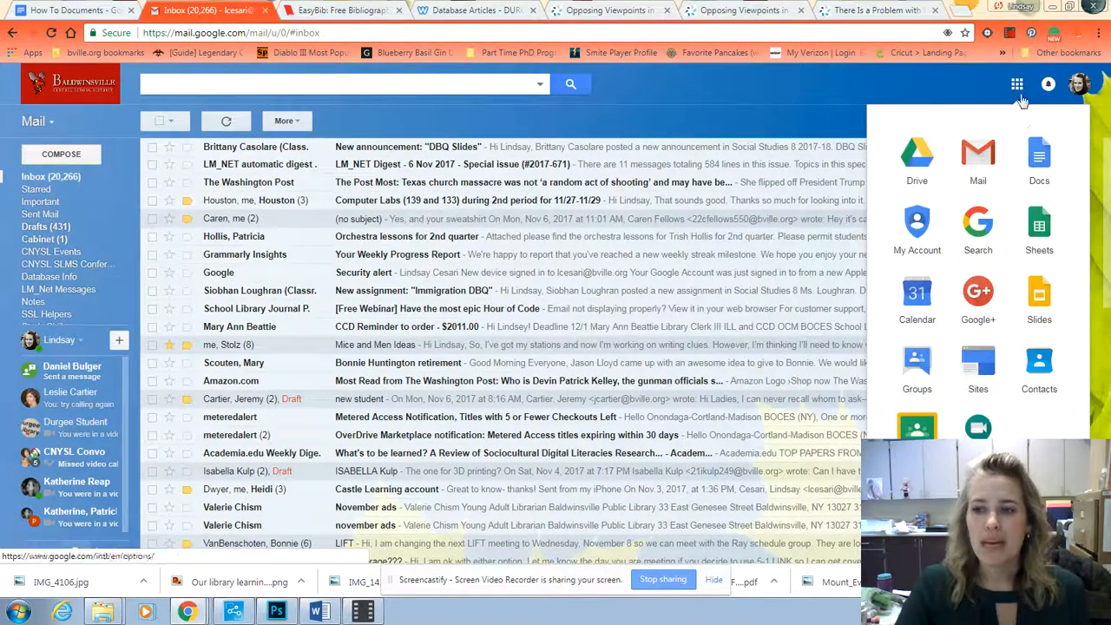
scroll(975, 358, "down", 2)
scroll(974, 347, "down", 5)
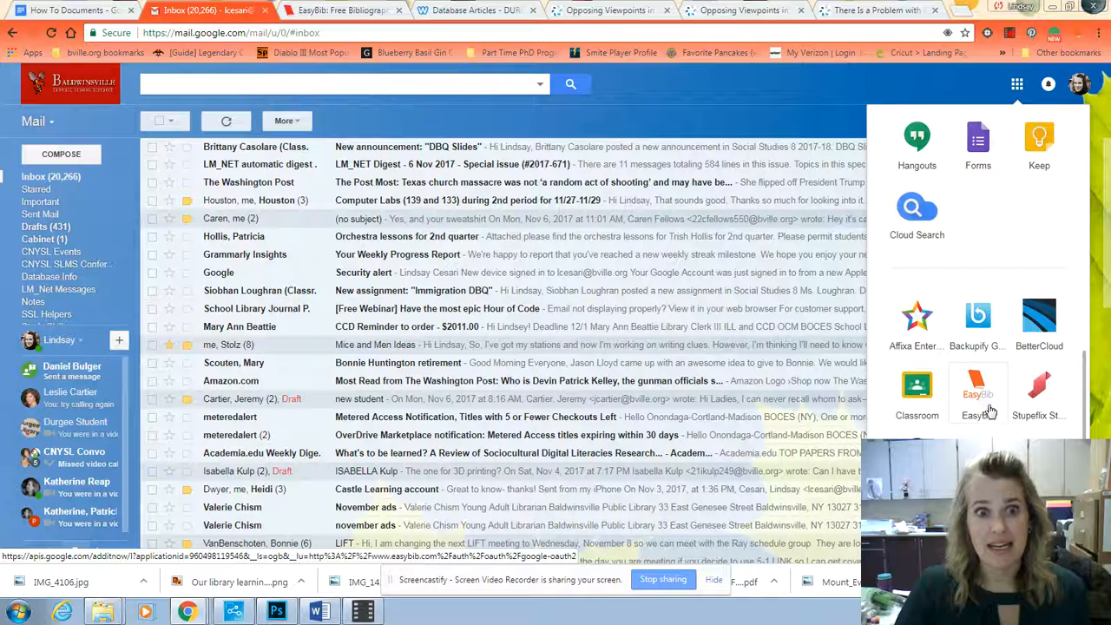
left_click(343, 11)
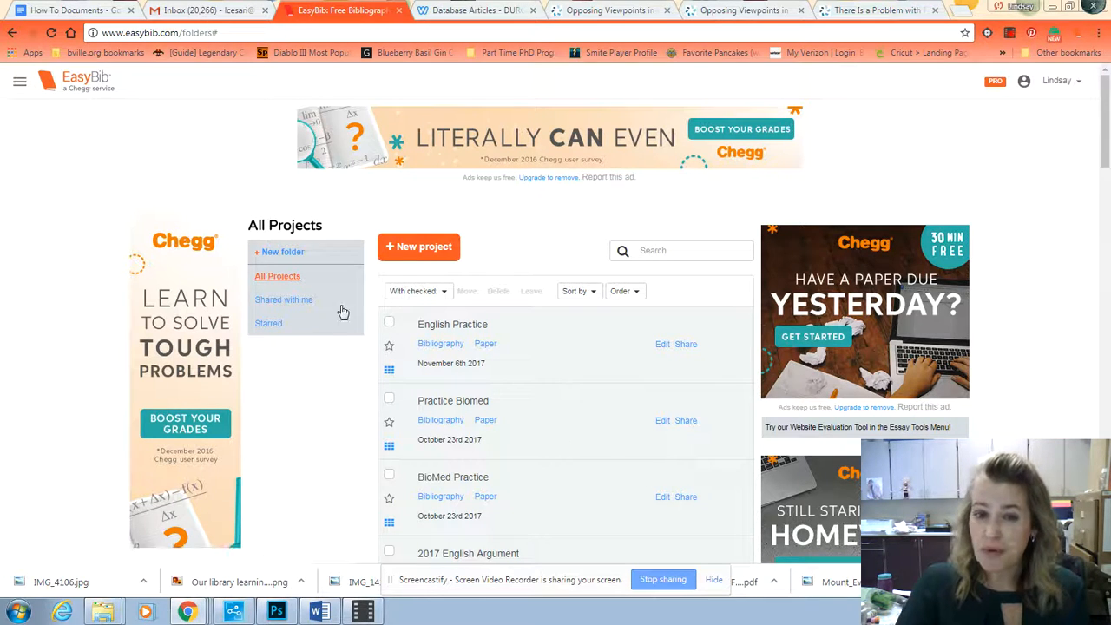
Step: Create a project named Demo and open its bibliography
left_click(423, 252)
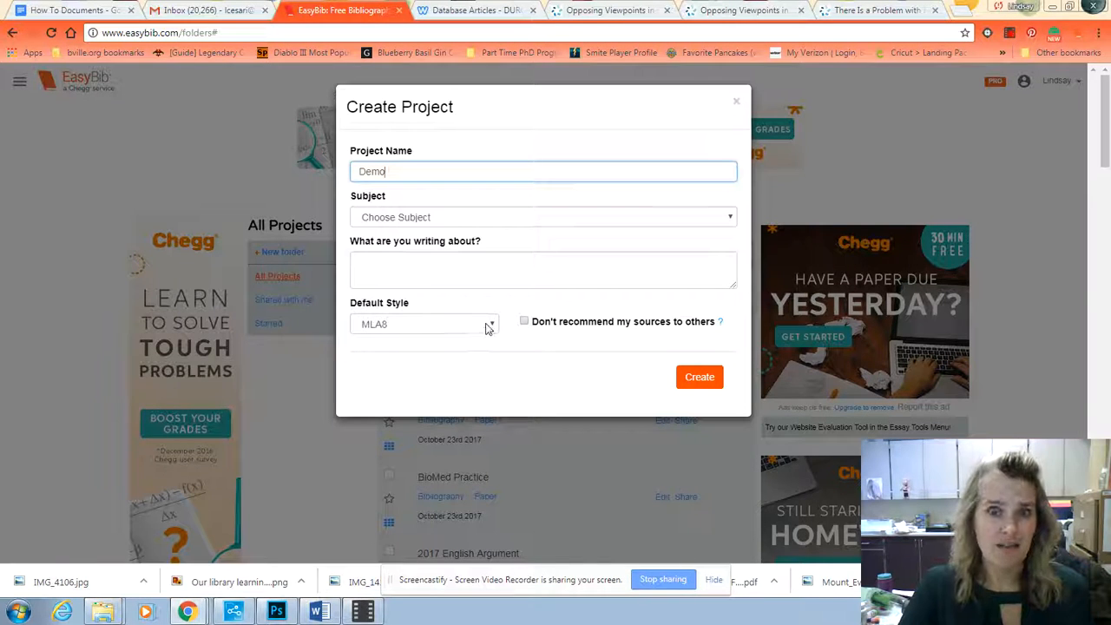
type("Demo")
left_click(700, 378)
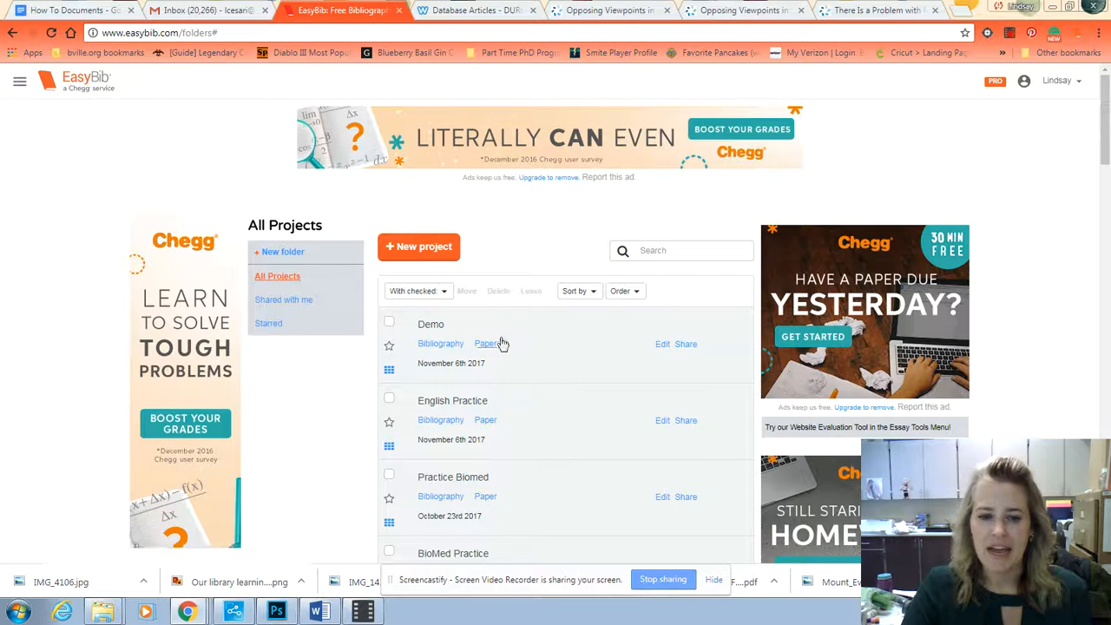
double_click(441, 324)
left_click(445, 323)
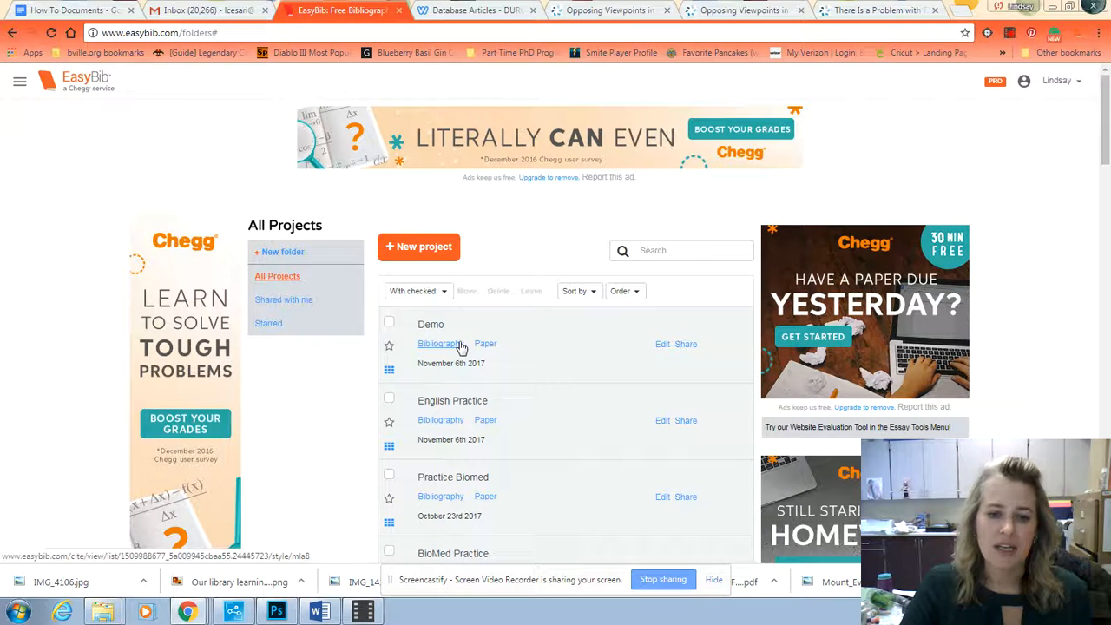
left_click(441, 344)
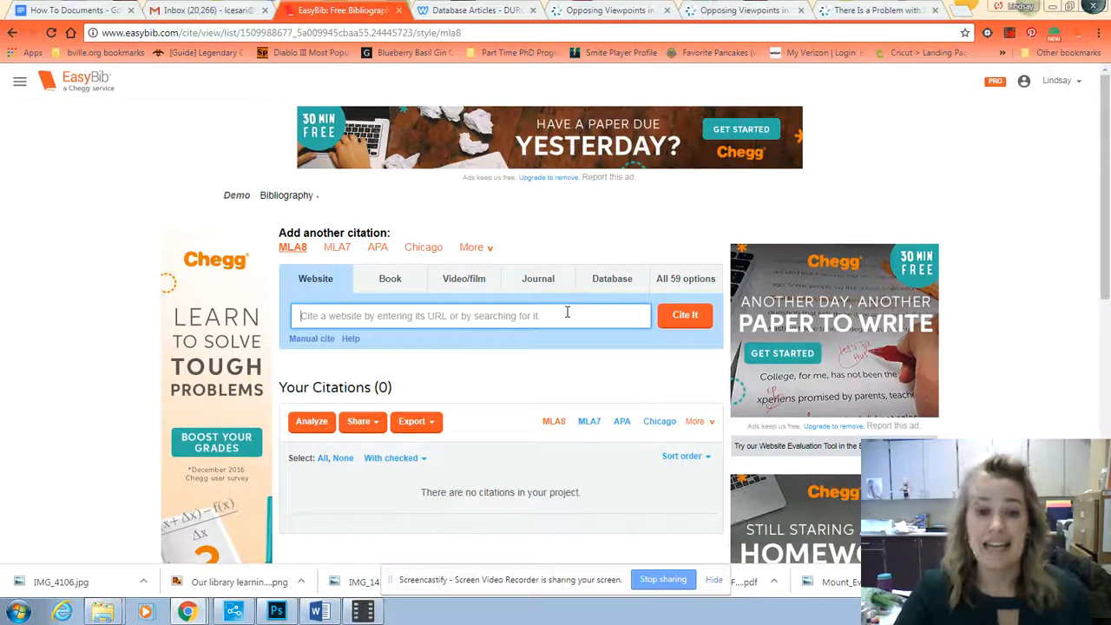
Step: Switch to the Opposing Viewpoints article "There Is a Problem with Politics, Not Guns, in the United States" and highlight its title
left_click(755, 10)
left_click(610, 10)
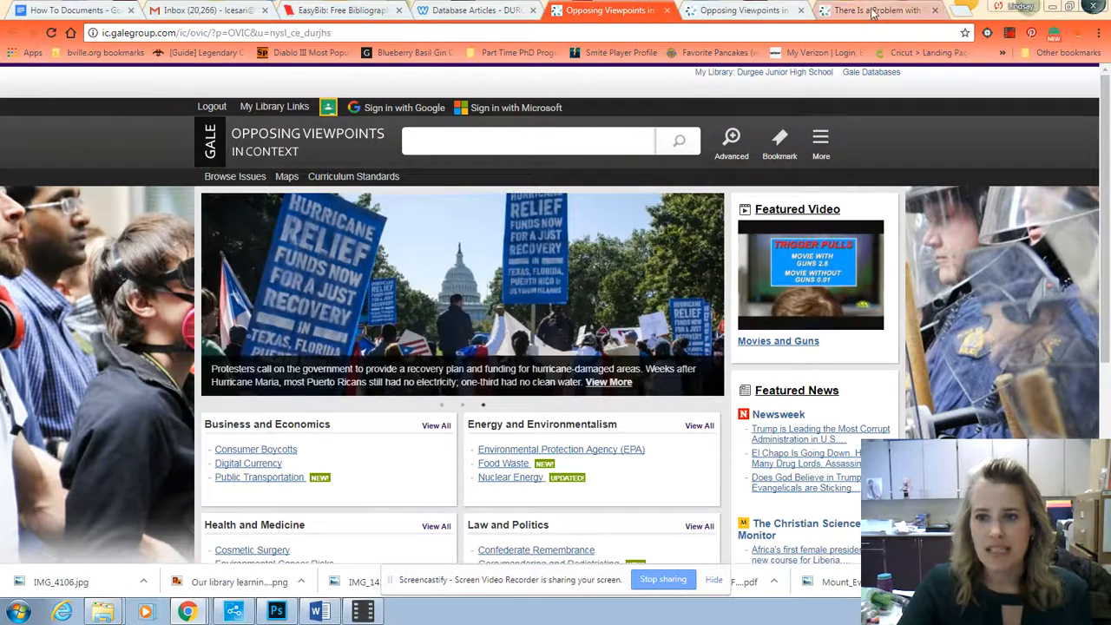
left_click(872, 12)
left_click_drag(234, 228, 334, 249)
left_click(339, 250)
left_click_drag(239, 225, 357, 248)
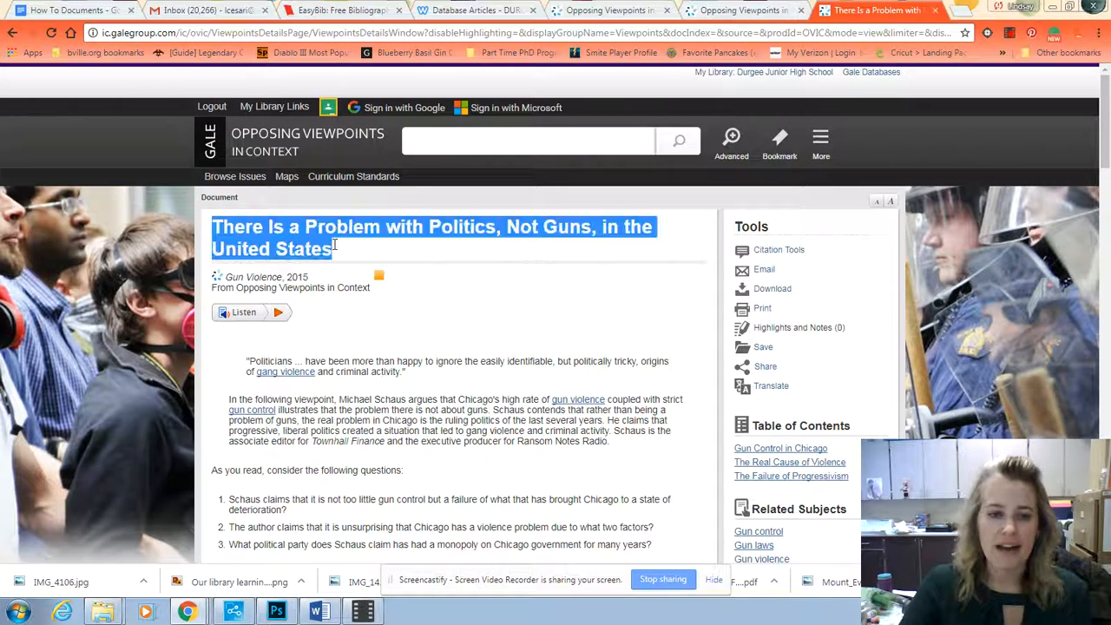
left_click(356, 249)
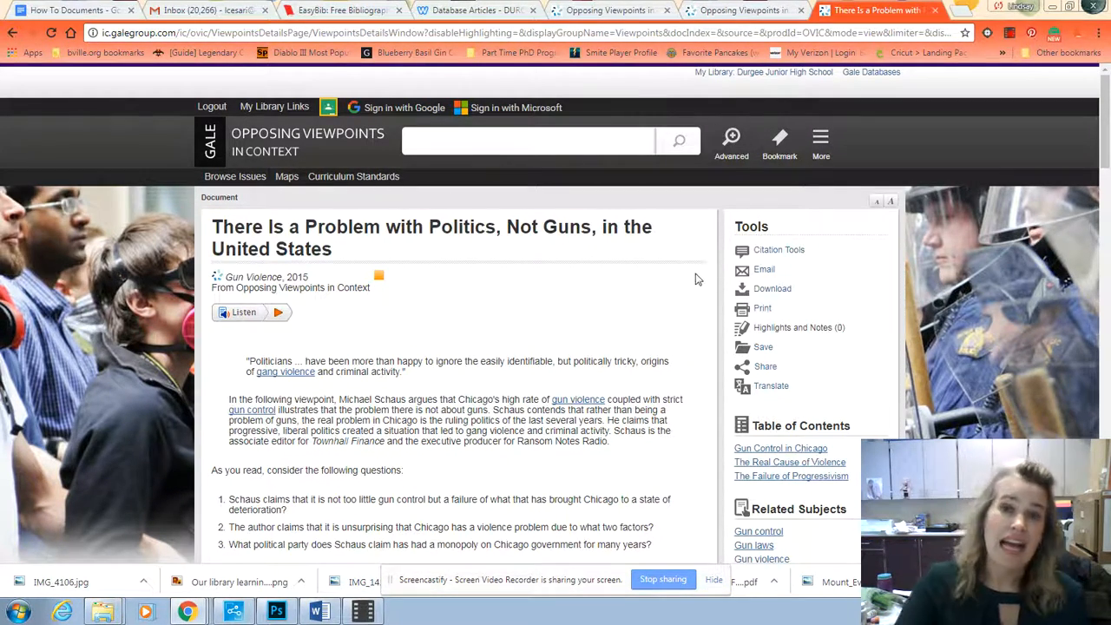
Step: Export the article's citation from Citation Tools to EasyBib
left_click(777, 253)
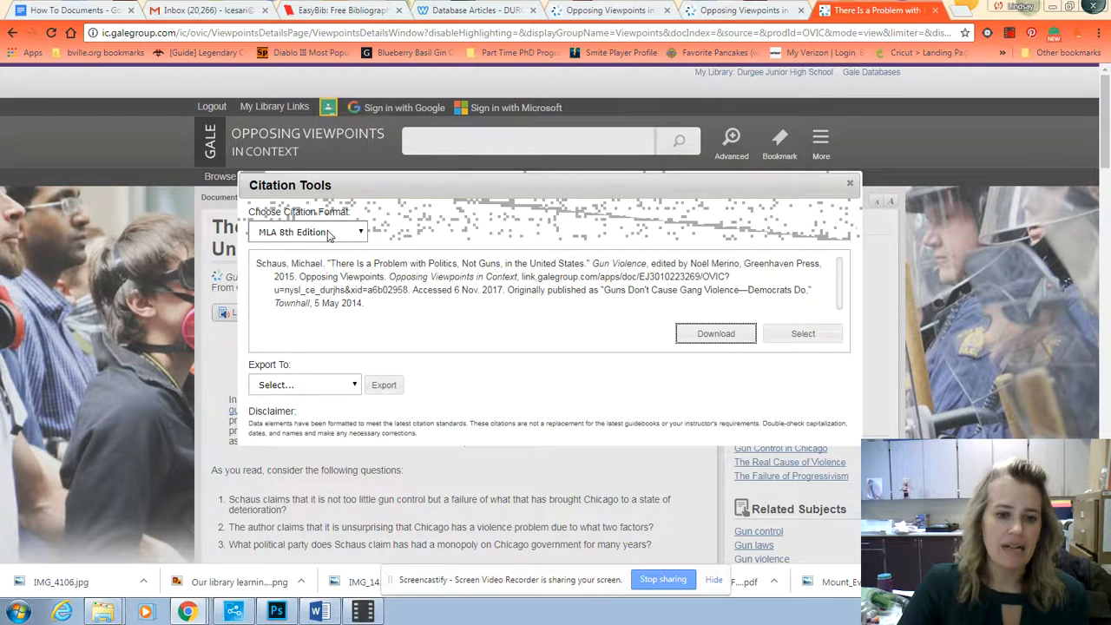
left_click(343, 385)
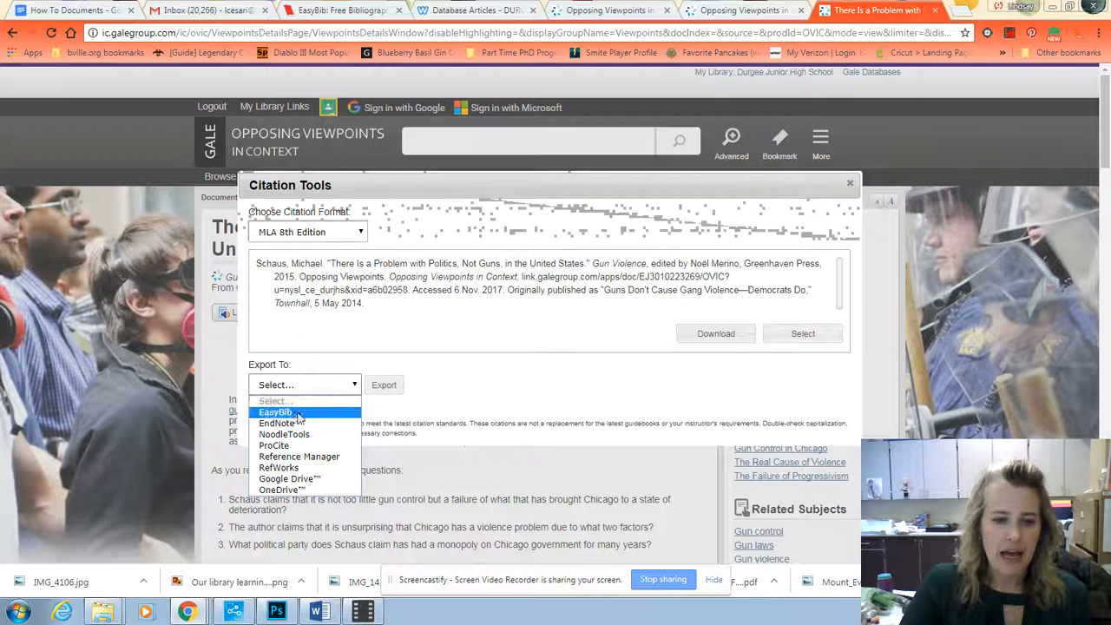
left_click(274, 413)
left_click(380, 387)
left_click(382, 389)
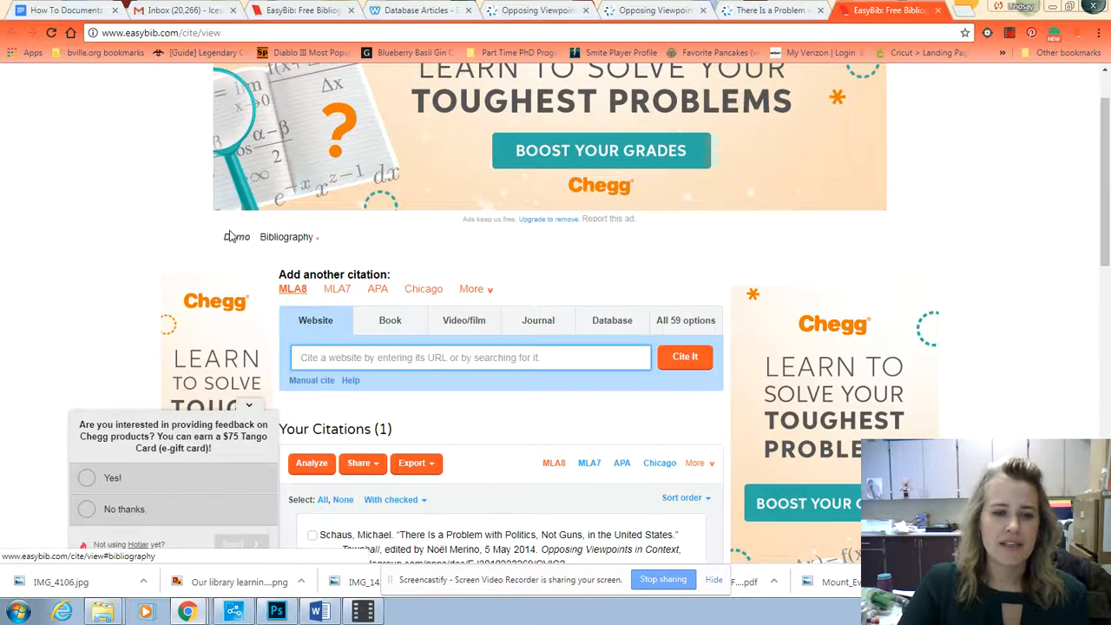
Step: Check the project name and the text of the imported article citation in the Demo bibliography
left_click_drag(251, 237, 206, 239)
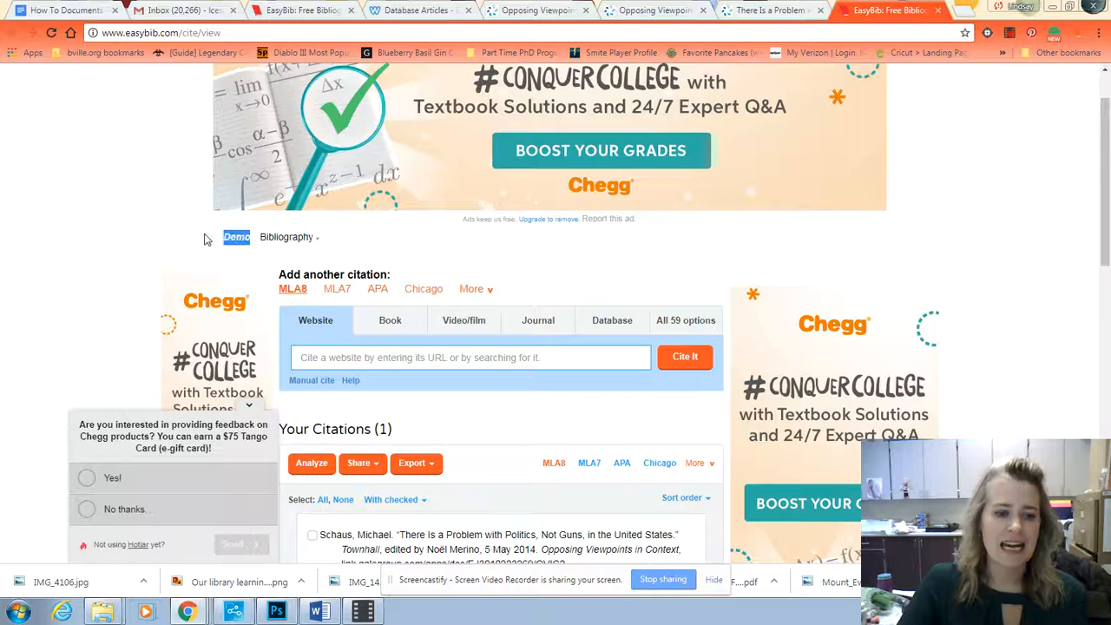
scroll(488, 388, "down", 3)
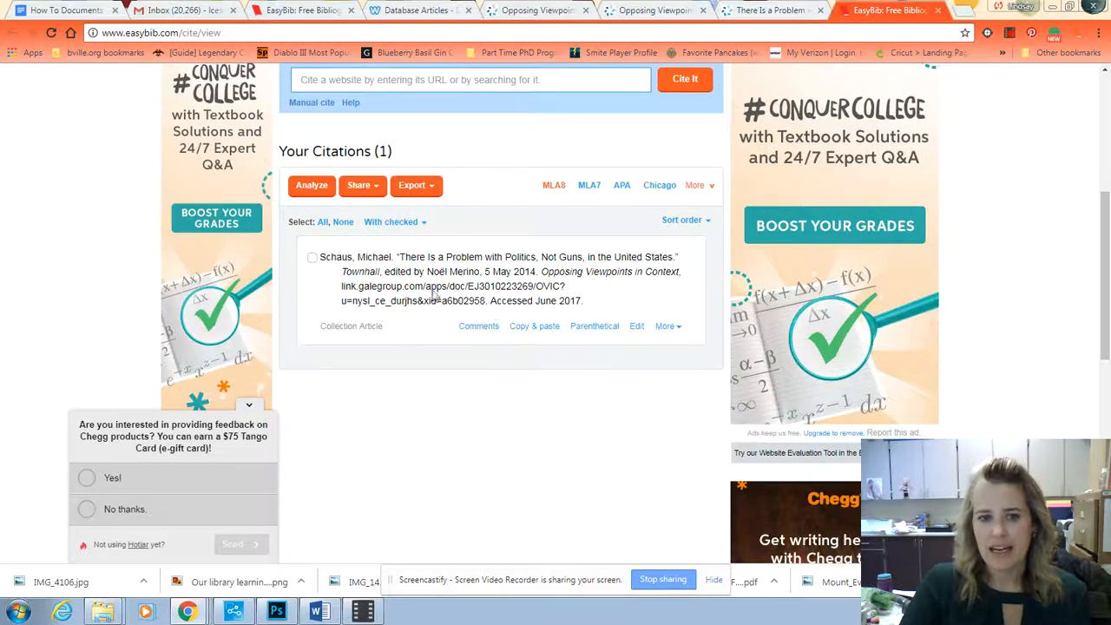
mouse_move(321, 257)
left_mouse_down()
mouse_move(615, 300)
mouse_move(325, 257)
left_mouse_up()
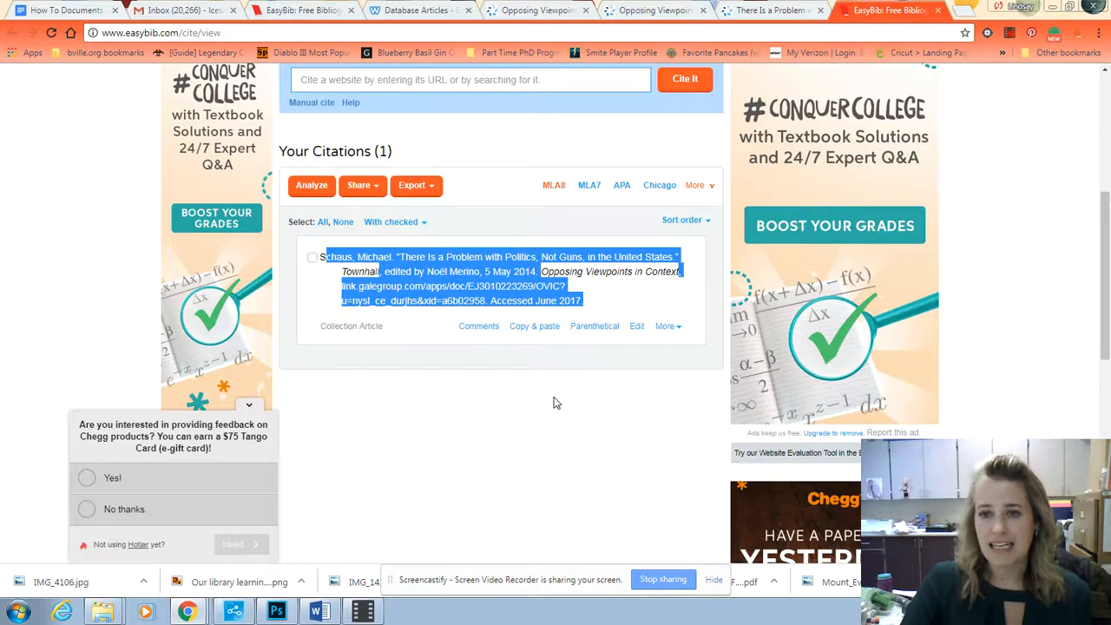
scroll(557, 403, "up", 2)
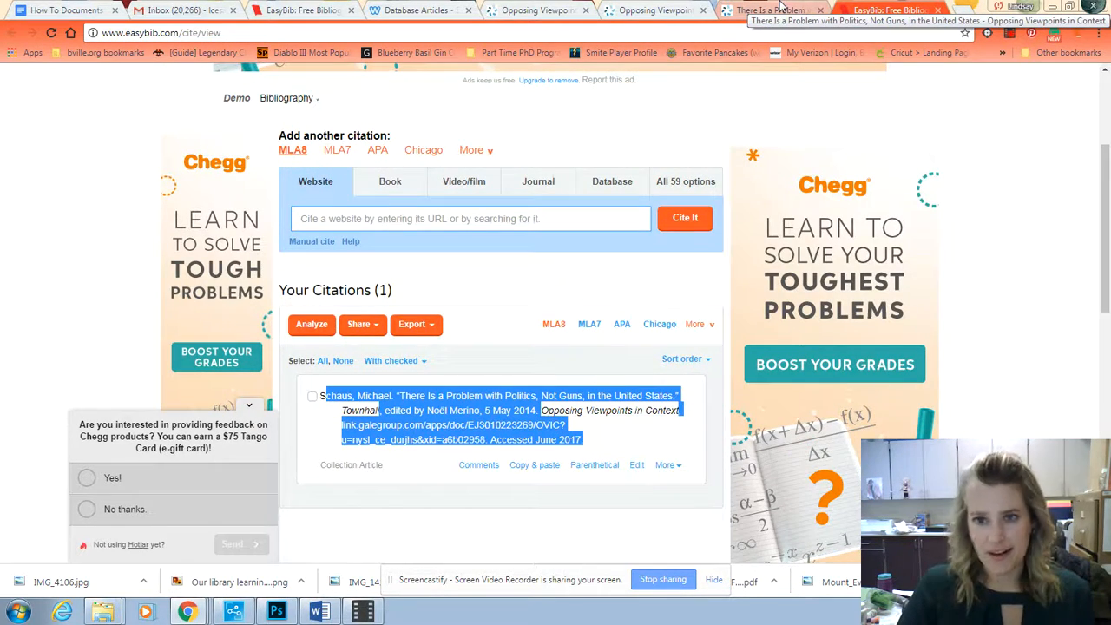
Step: Open a blank browser tab and return to the Demo bibliography
left_click(963, 10)
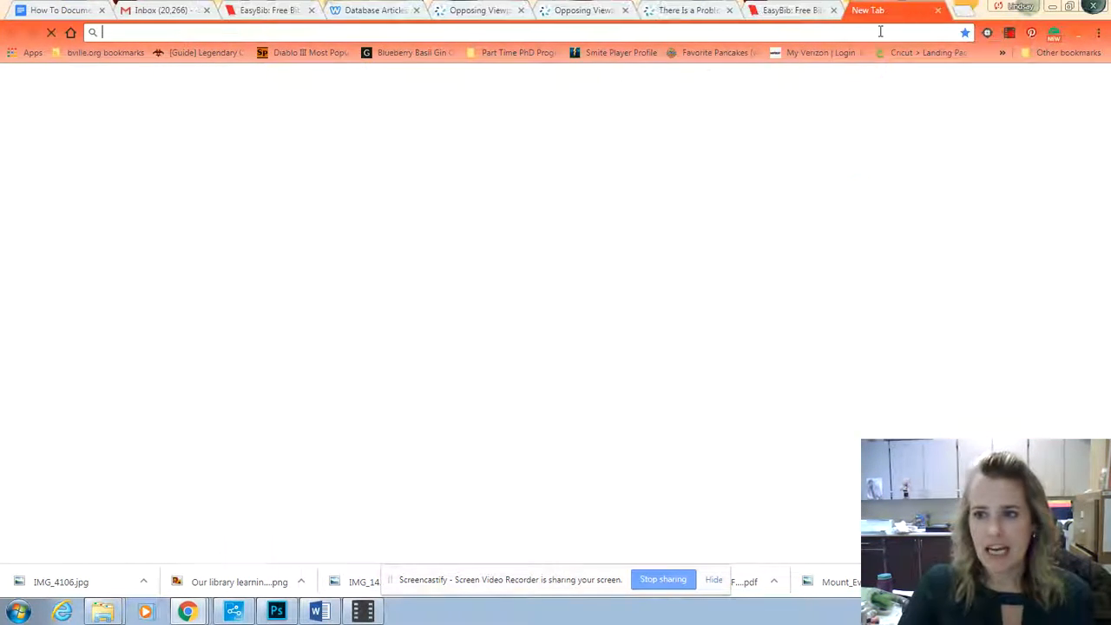
type("www.")
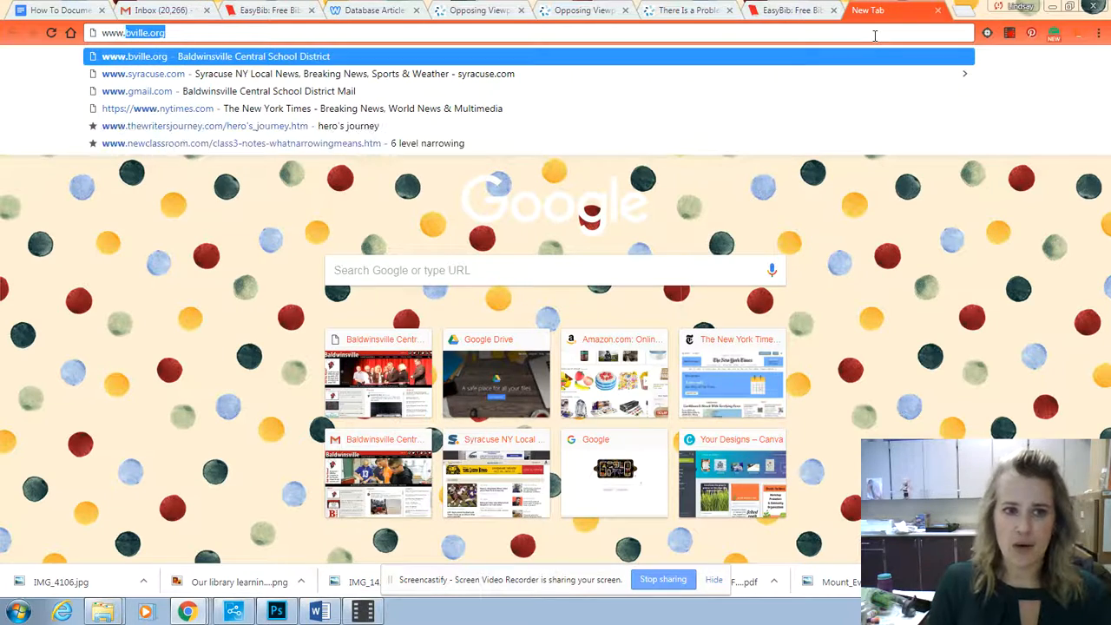
key("BackSpace")
key("BackSpace")
key("BackSpace")
key("BackSpace")
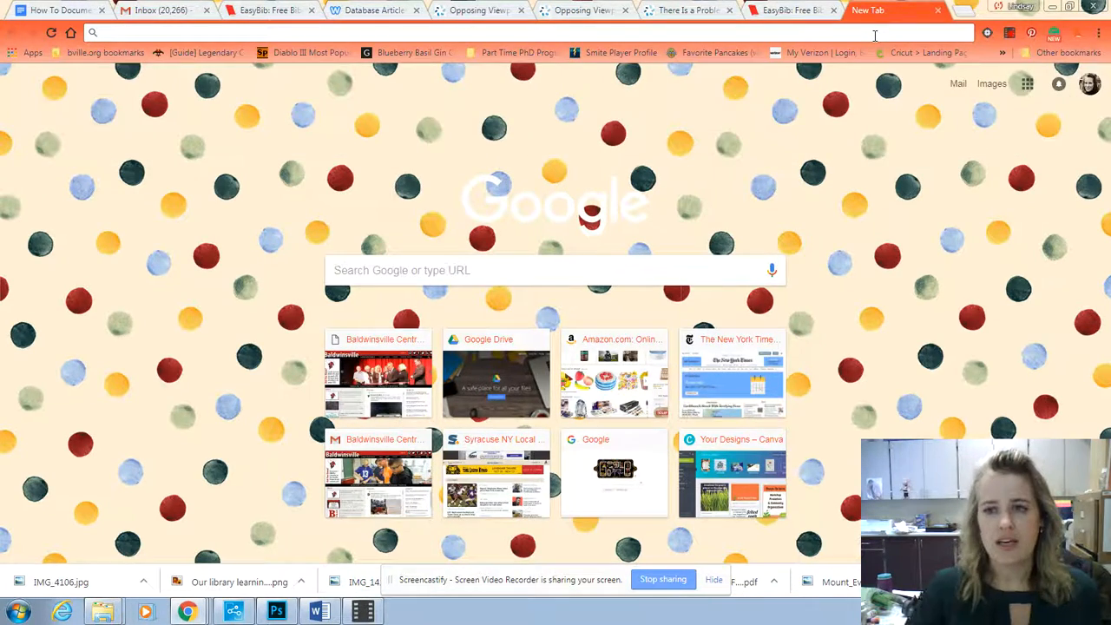
left_click(764, 12)
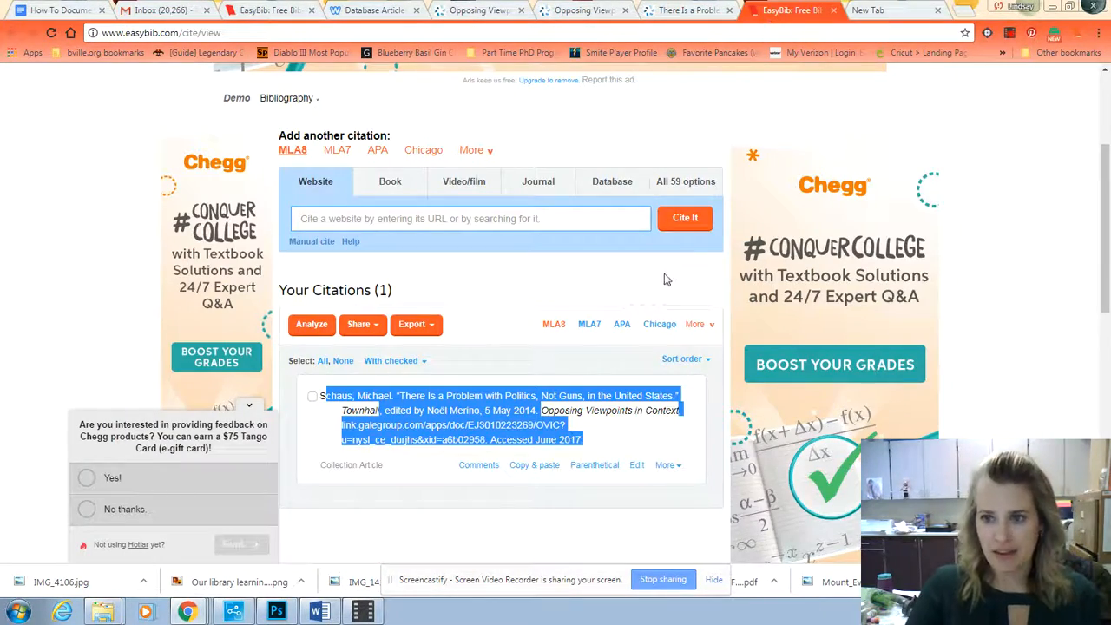
scroll(669, 282, "up", 1)
scroll(408, 354, "down", 1)
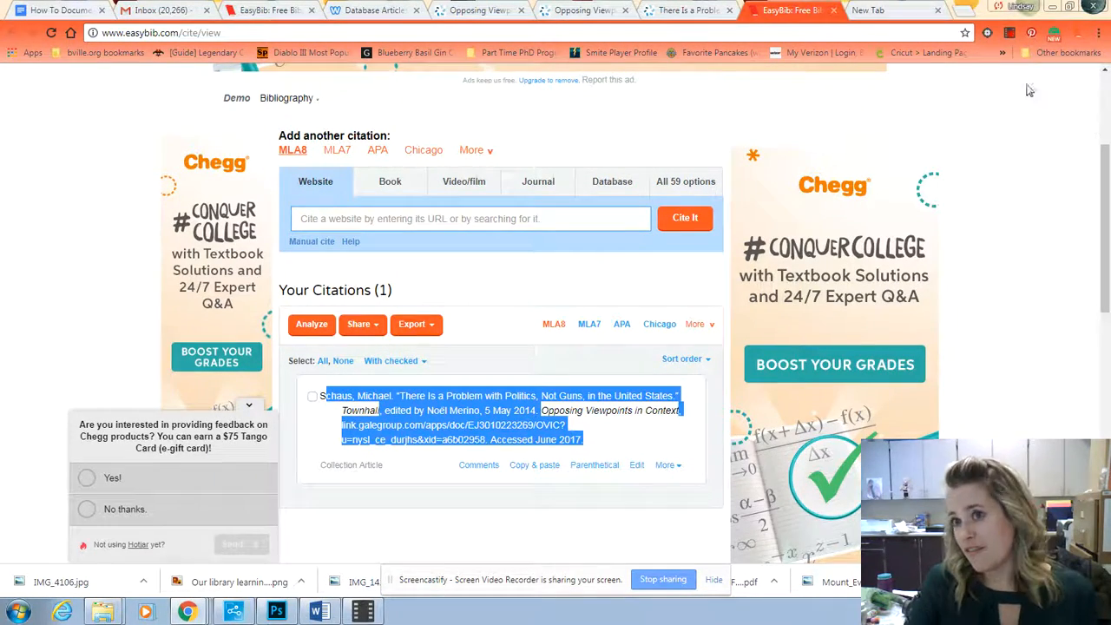
left_click(868, 10)
type("www.s")
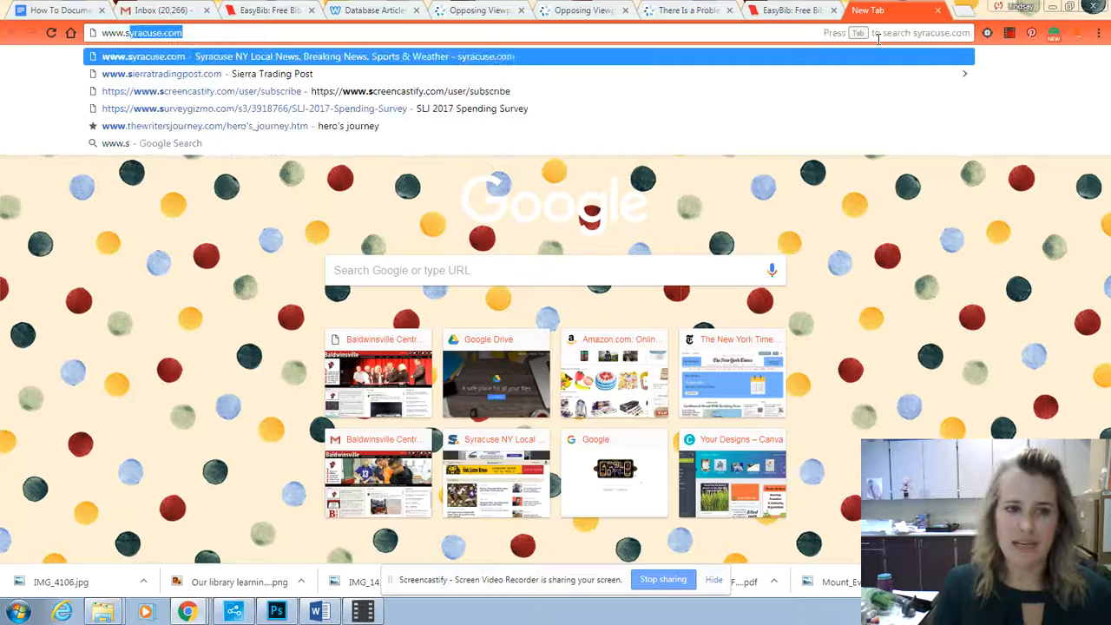
type("ky")
key("BackSpace")
key("BackSpace")
type("y")
key("Return")
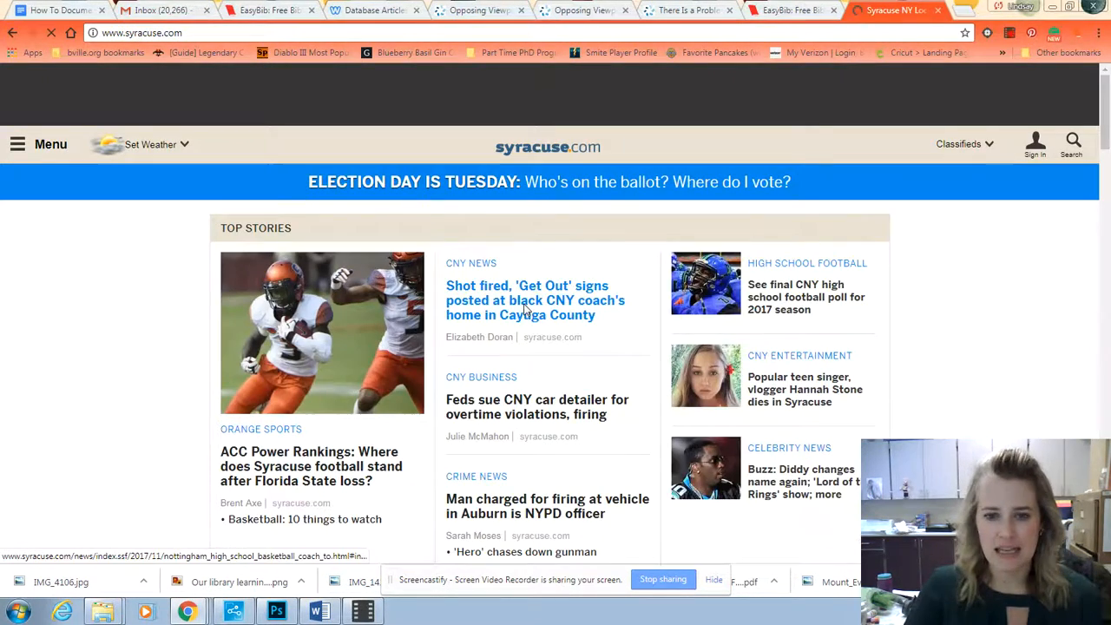
left_click(525, 310)
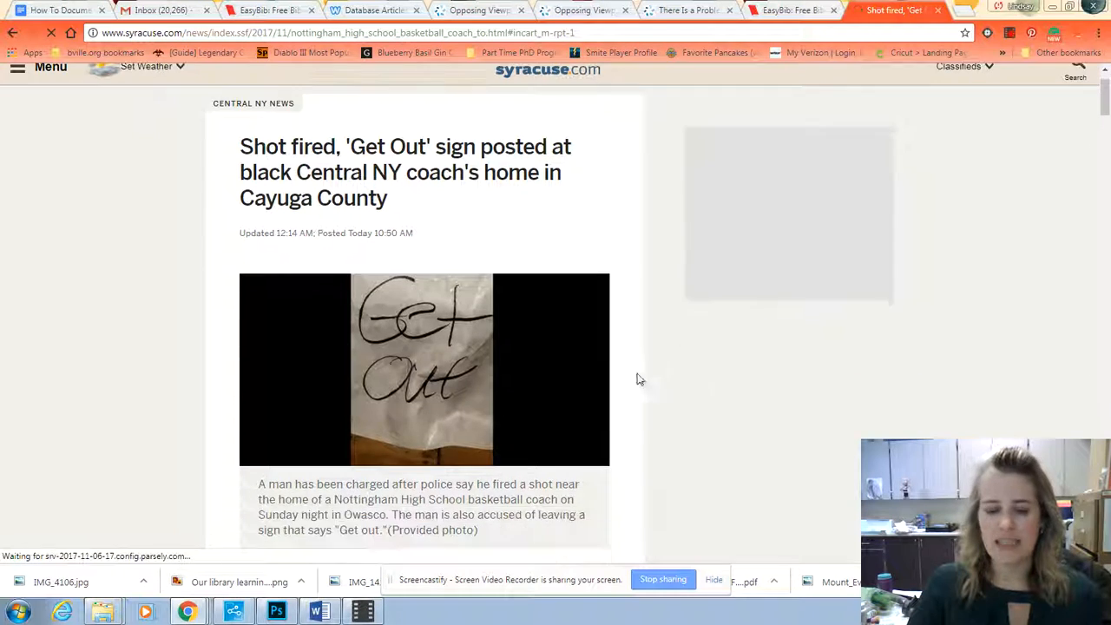
Step: Copy the news article's web address and look it up as a website source in the Demo bibliography
left_click(184, 33)
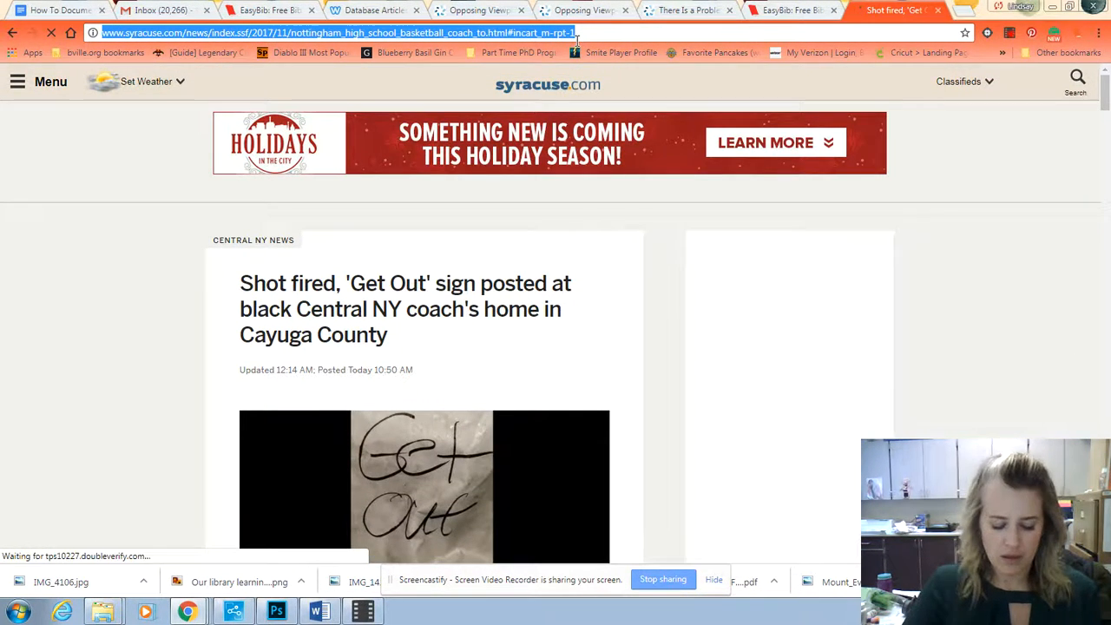
left_click(792, 10)
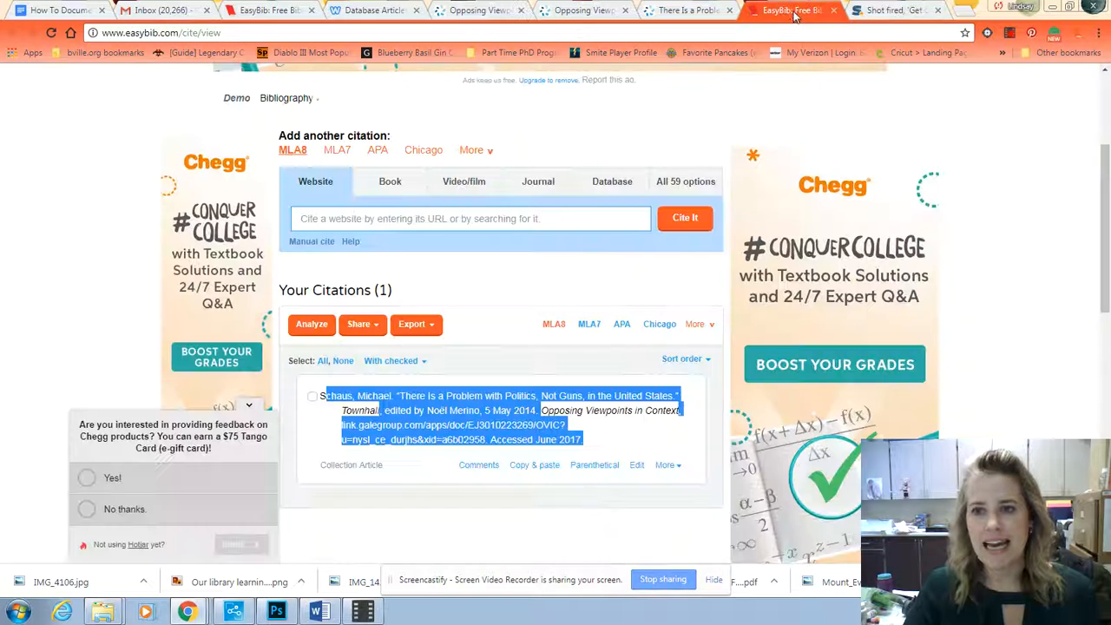
left_click(317, 224)
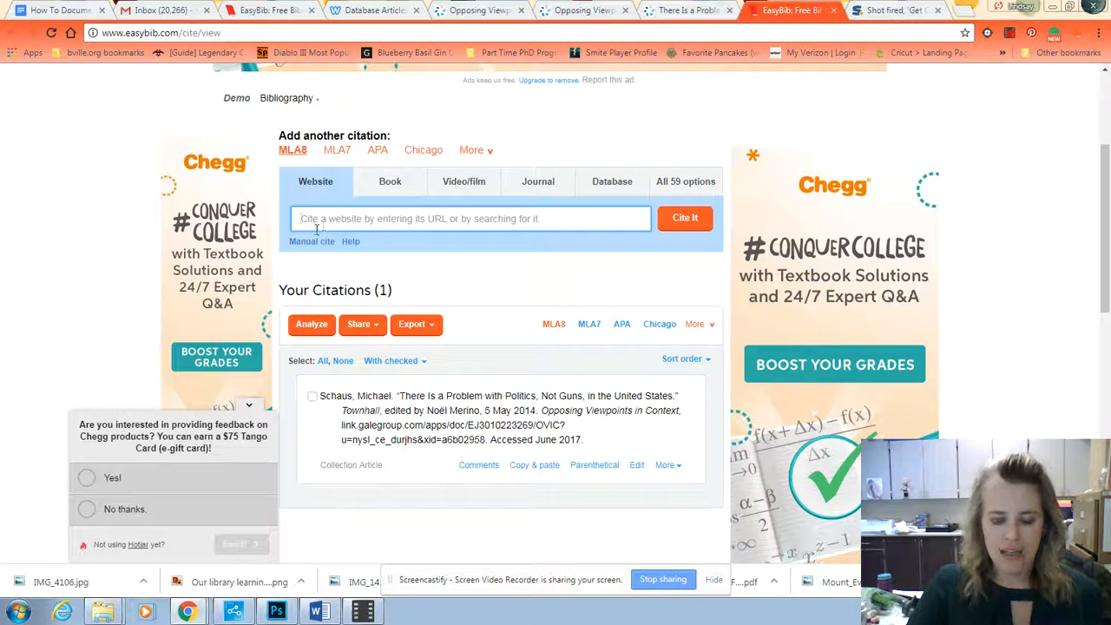
type("ssf/2017/11/nottingham_high_school_basketball_coach_to.html#incart_m-rpt-1")
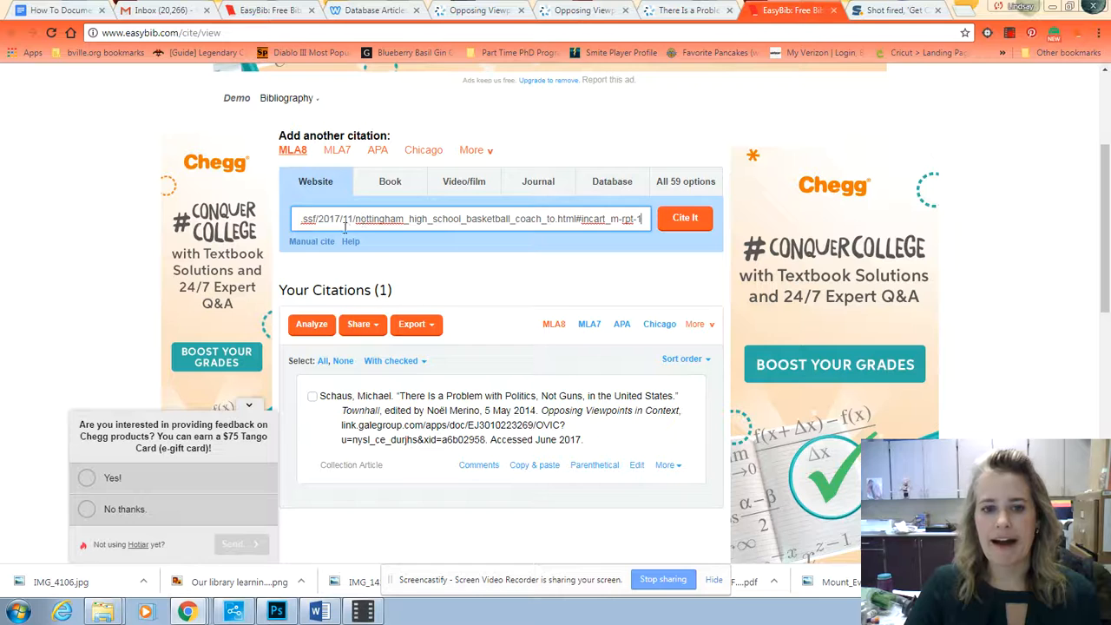
left_click(686, 218)
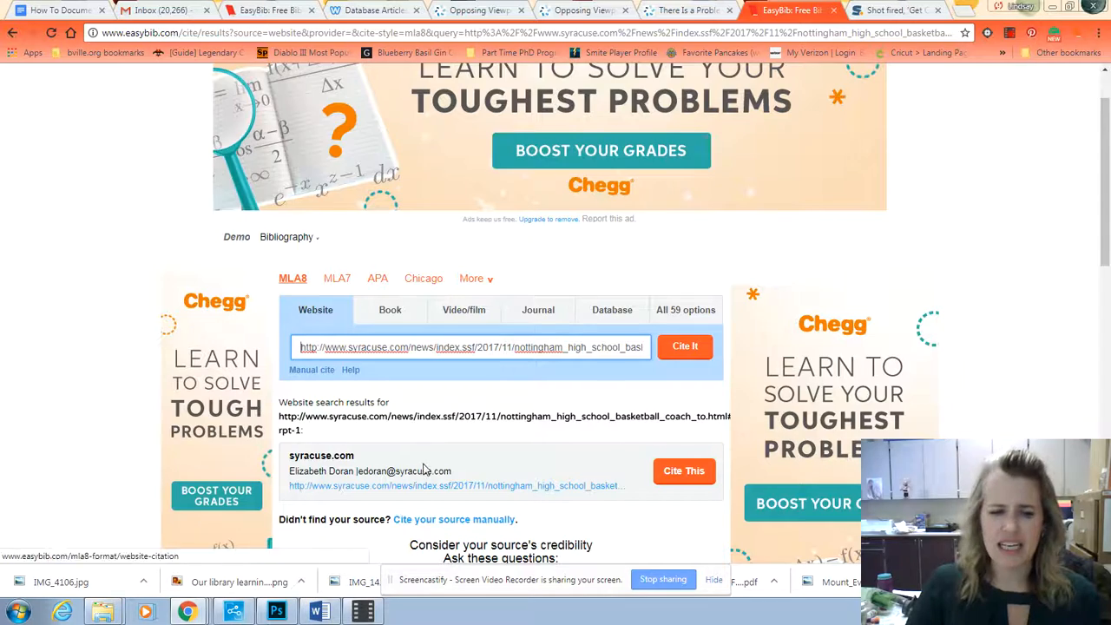
Step: Cite the syracuse.com result and continue to the final citation form, looking over its fields
scroll(425, 469, "down", 2)
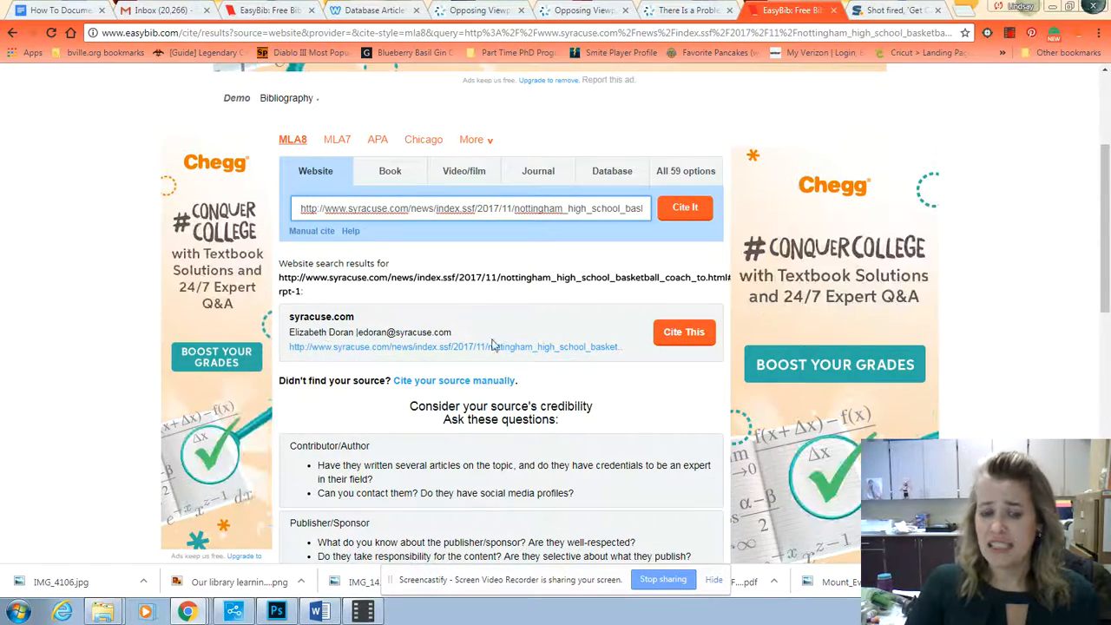
left_click(692, 336)
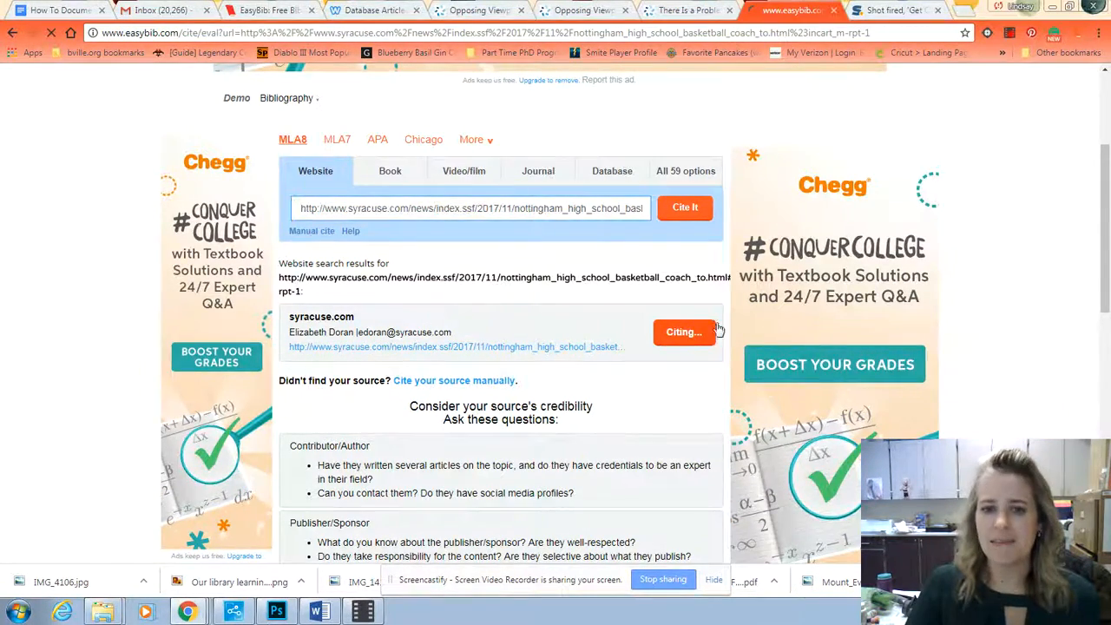
scroll(587, 409, "down", 2)
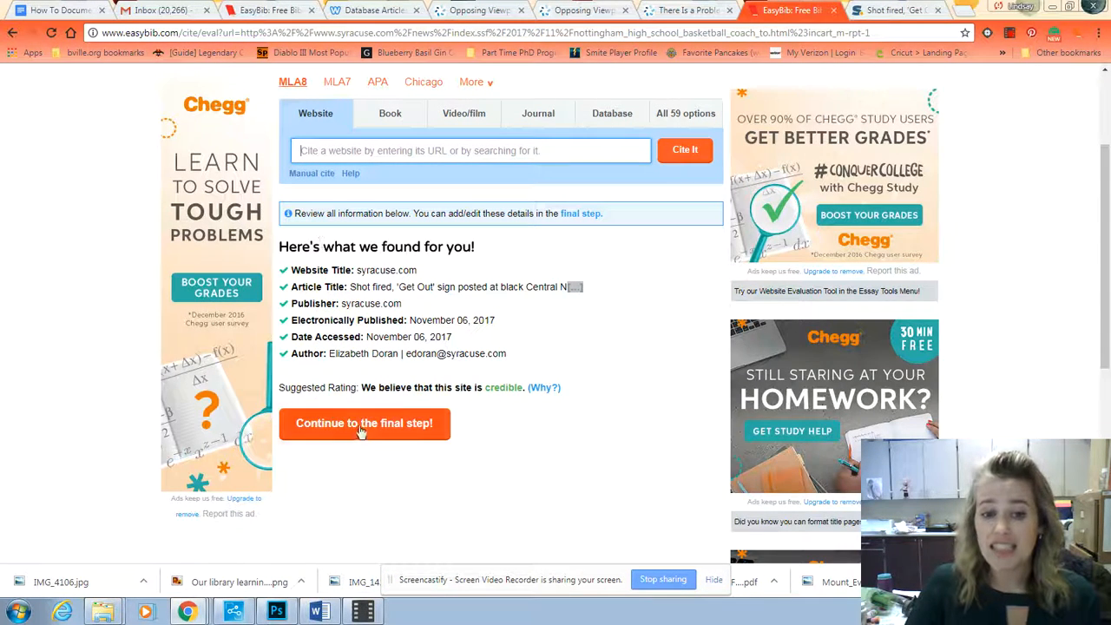
left_click(356, 426)
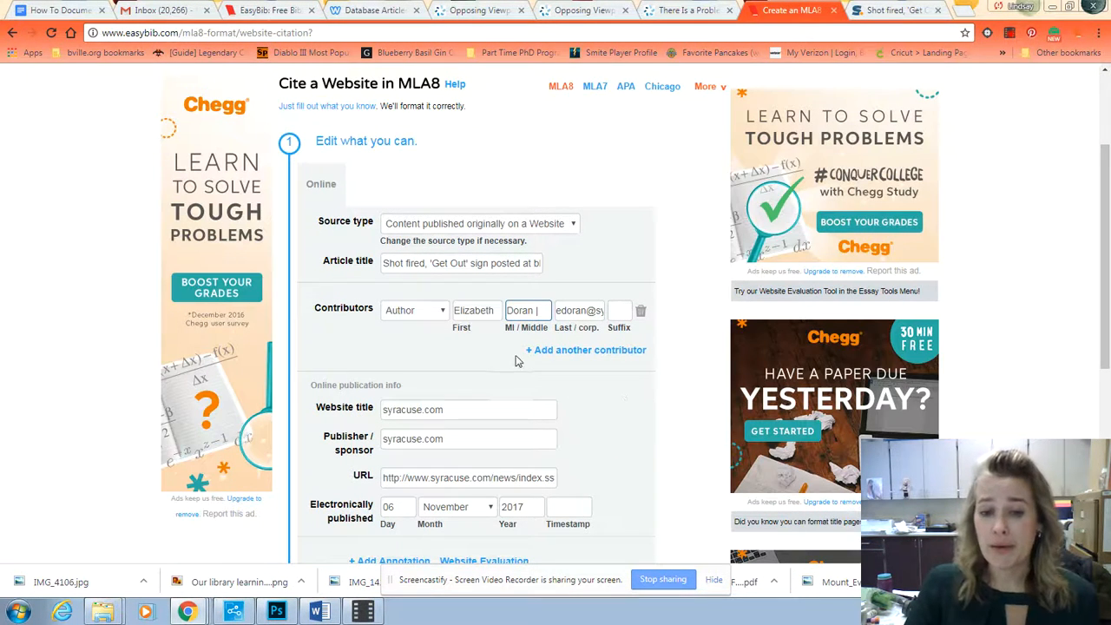
scroll(395, 417, "down", 3)
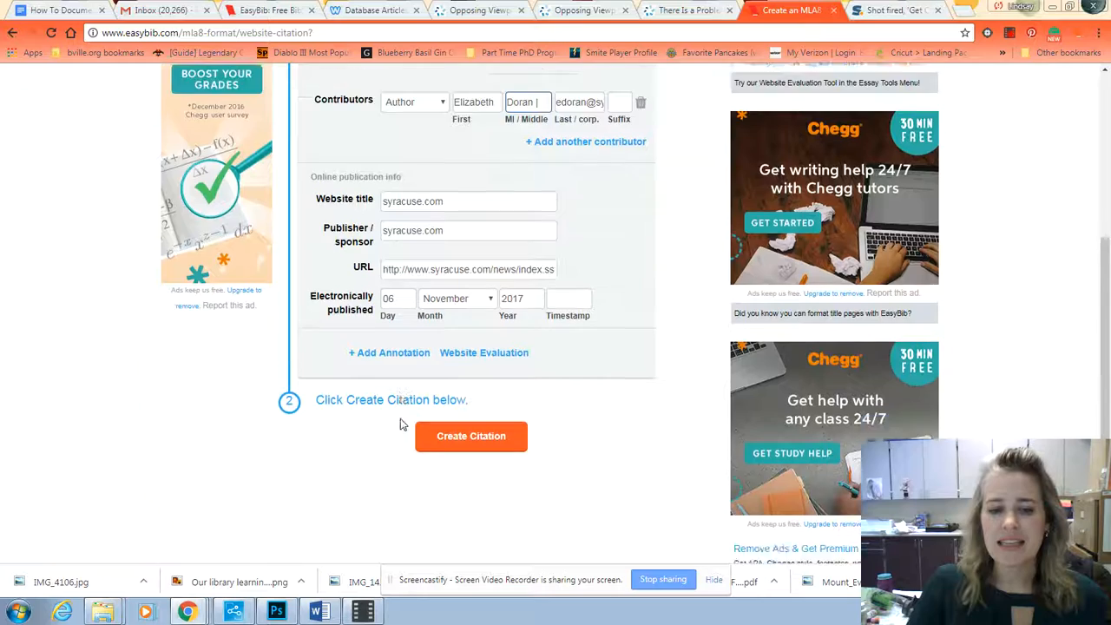
Step: Replace the e-mail address in the author's last name field with the author's surname and clear the middle name field
scroll(417, 482, "up", 2)
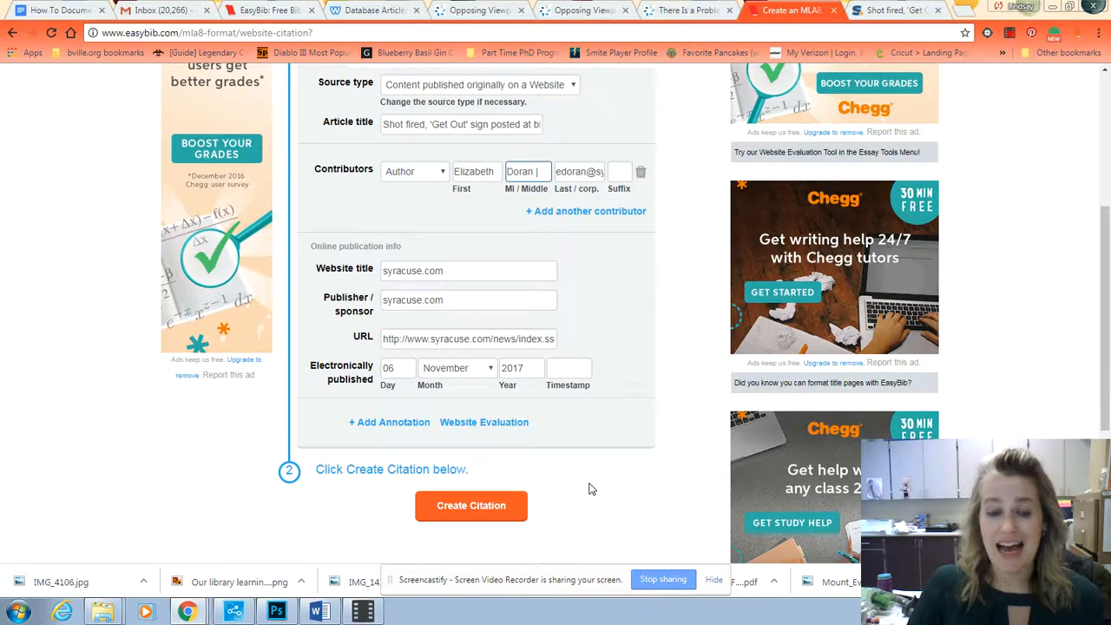
scroll(590, 488, "up", 2)
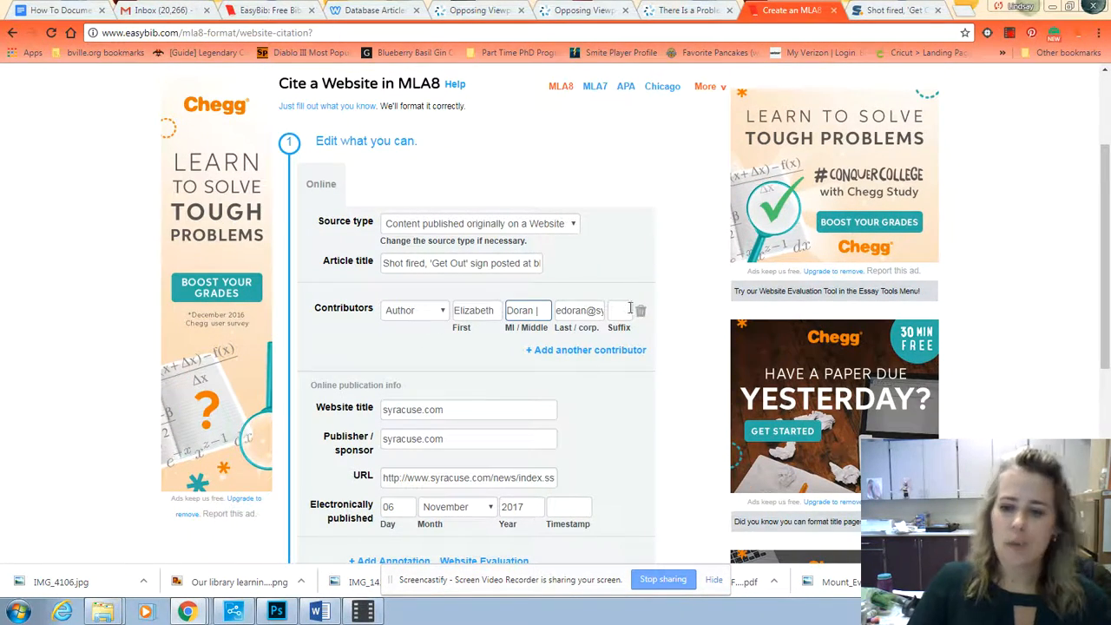
left_click(559, 310)
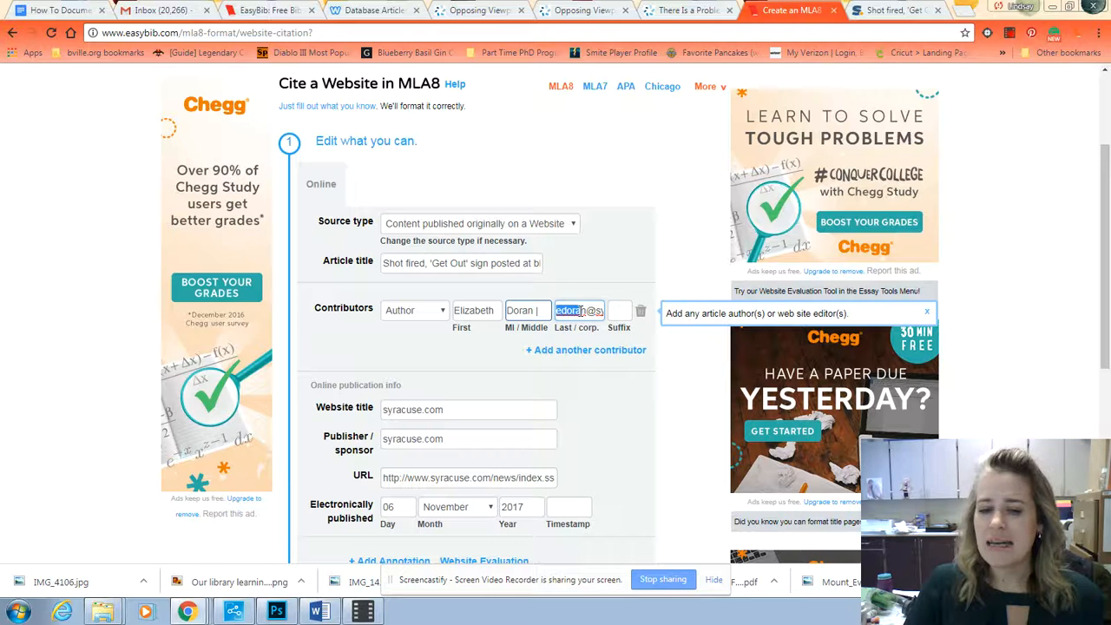
left_click_drag(571, 311, 672, 315)
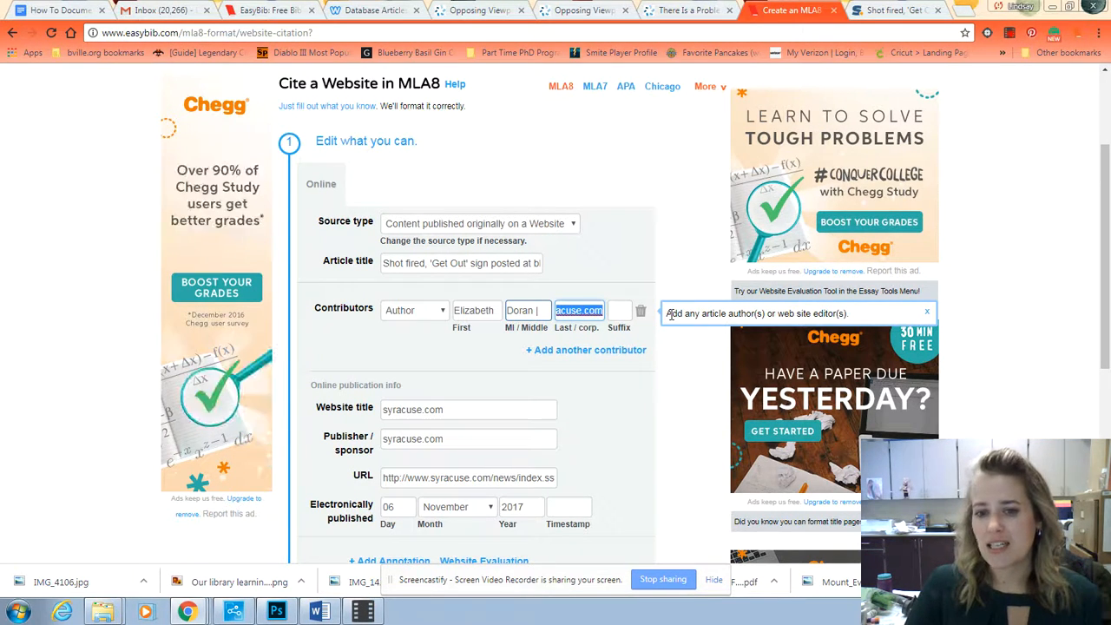
key("BackSpace")
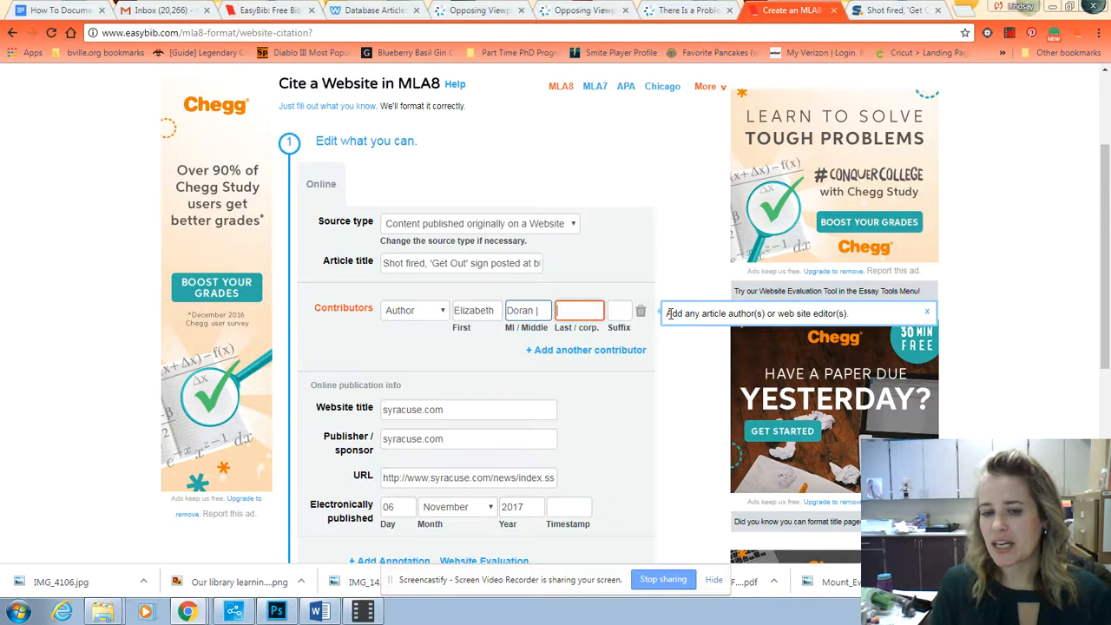
type("Doran")
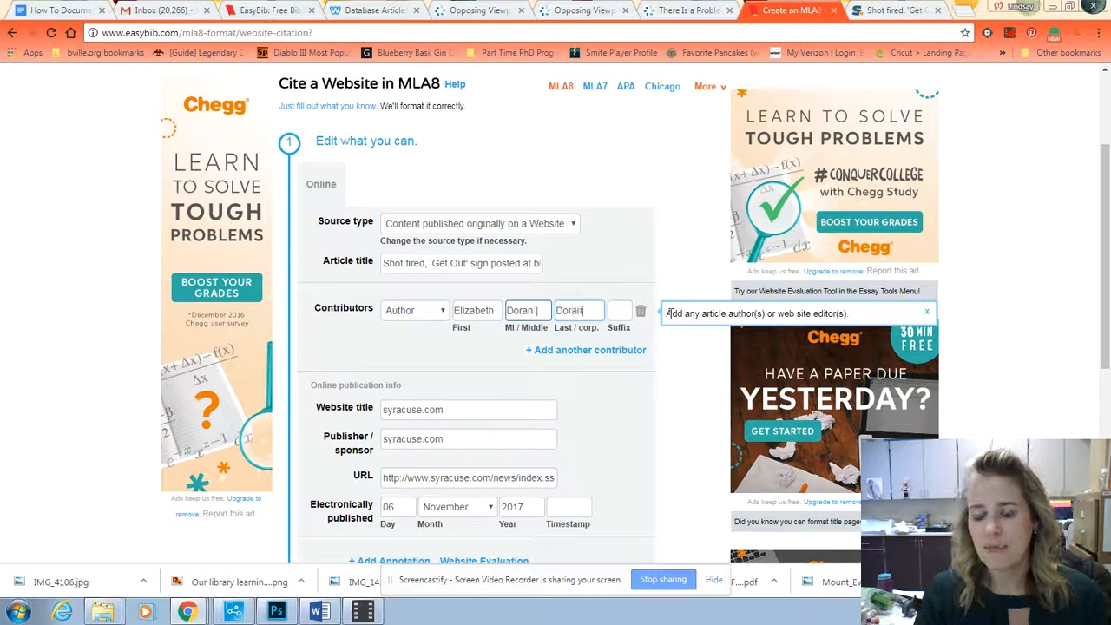
double_click(531, 310)
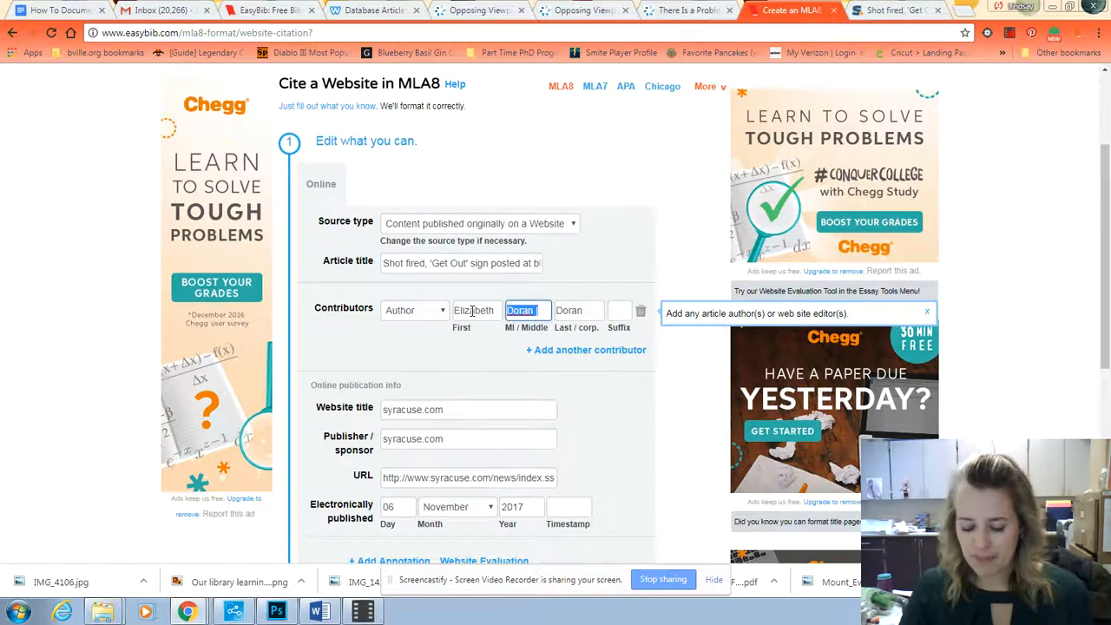
key("BackSpace")
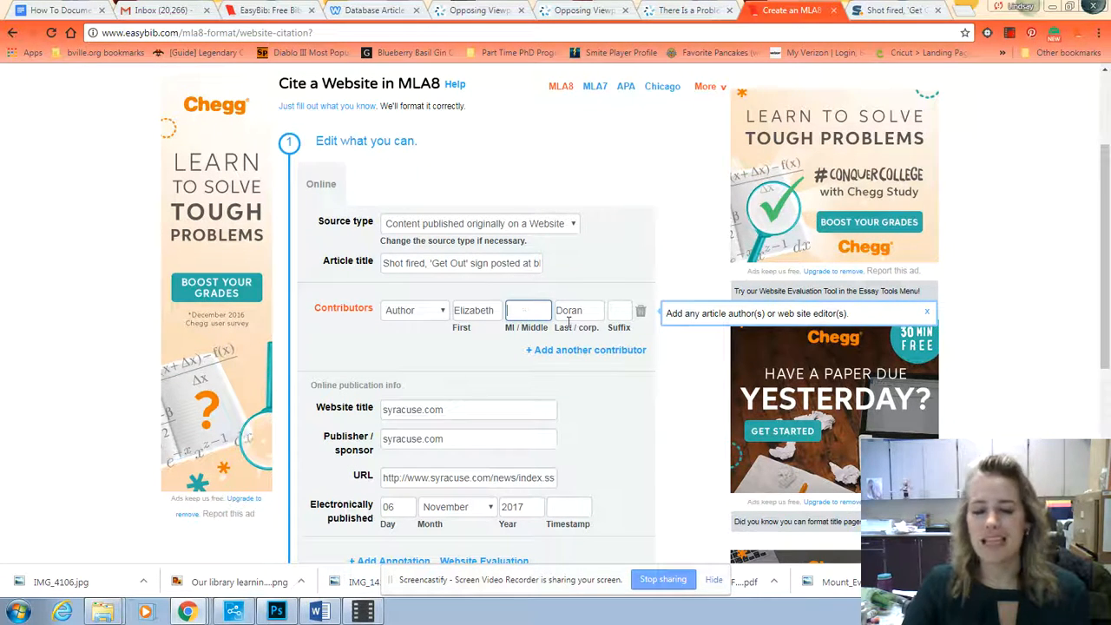
left_click(587, 311)
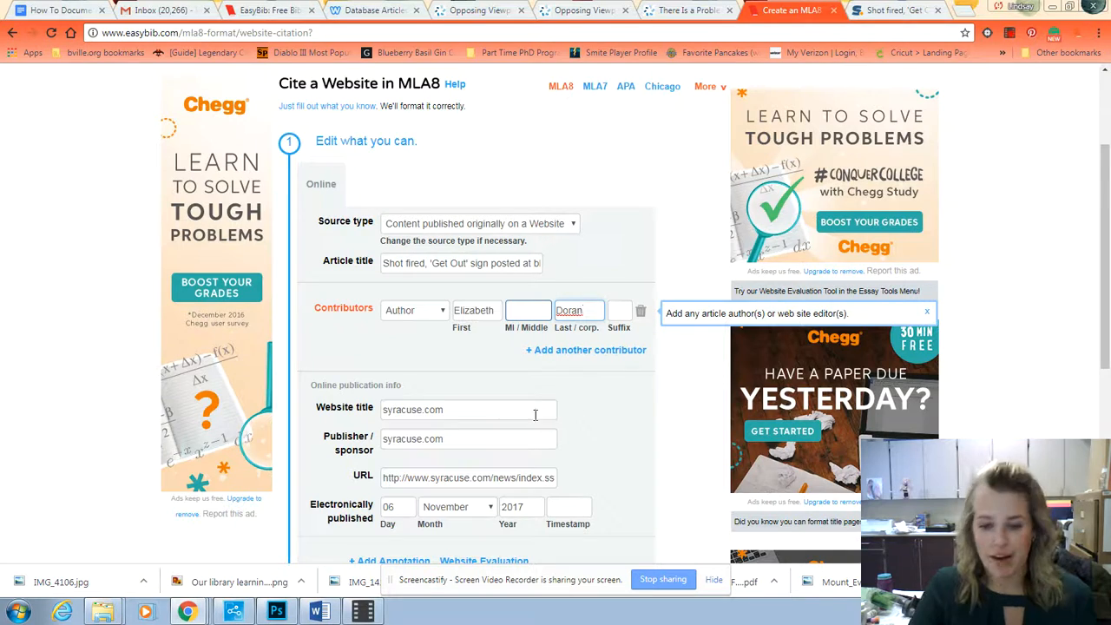
Step: Check the article title, website title and publisher fields, and create the website citation
left_click(466, 260)
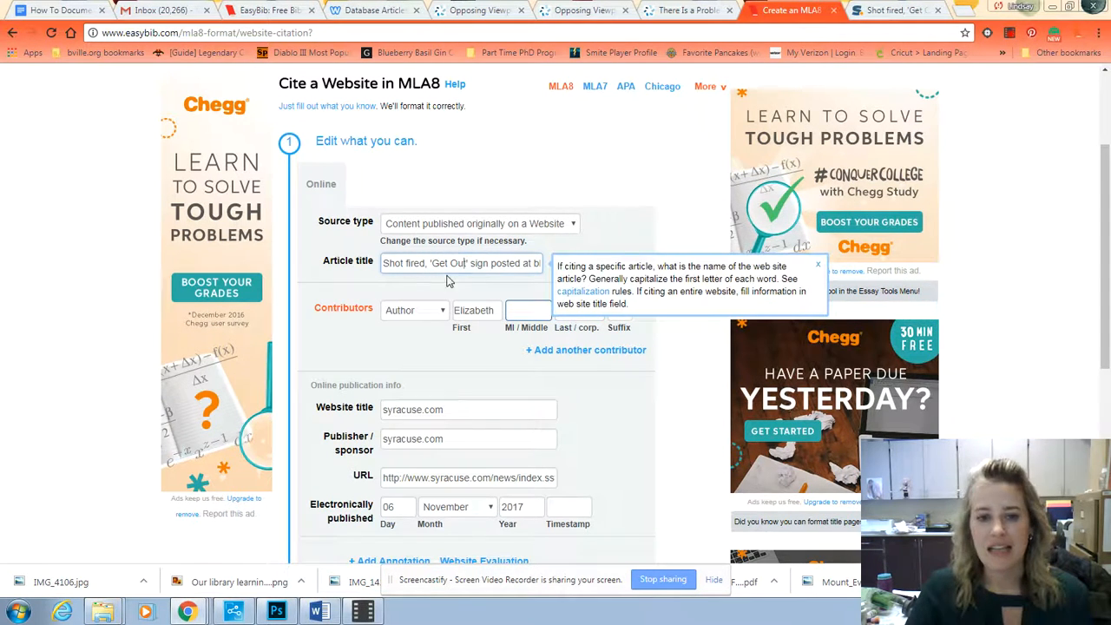
left_click(452, 409)
left_click(469, 438)
scroll(469, 438, "down", 2)
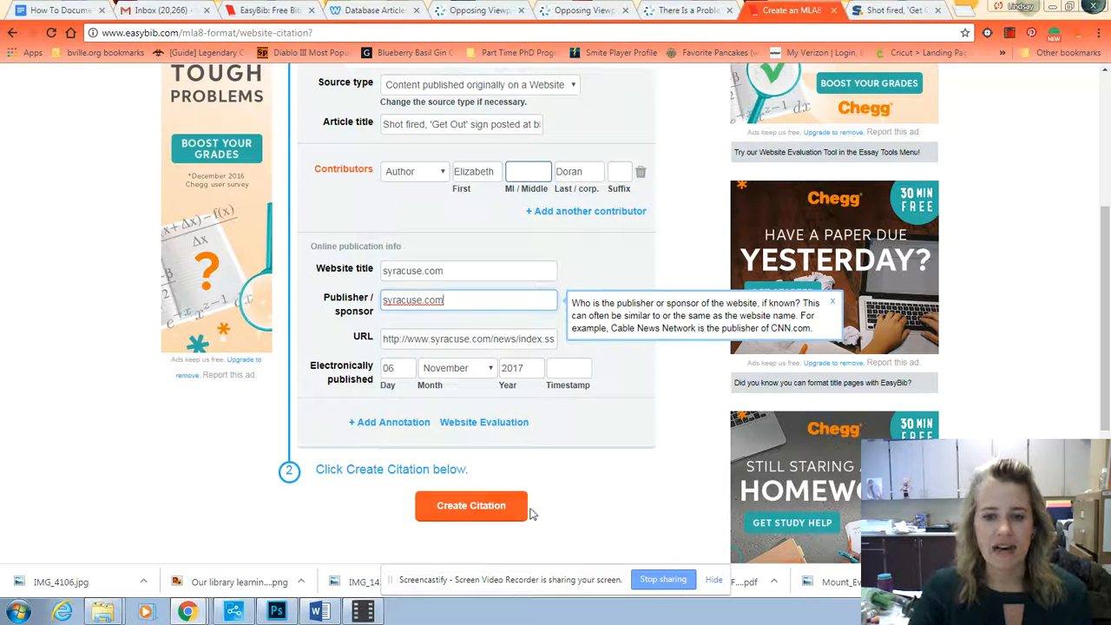
left_click(465, 508)
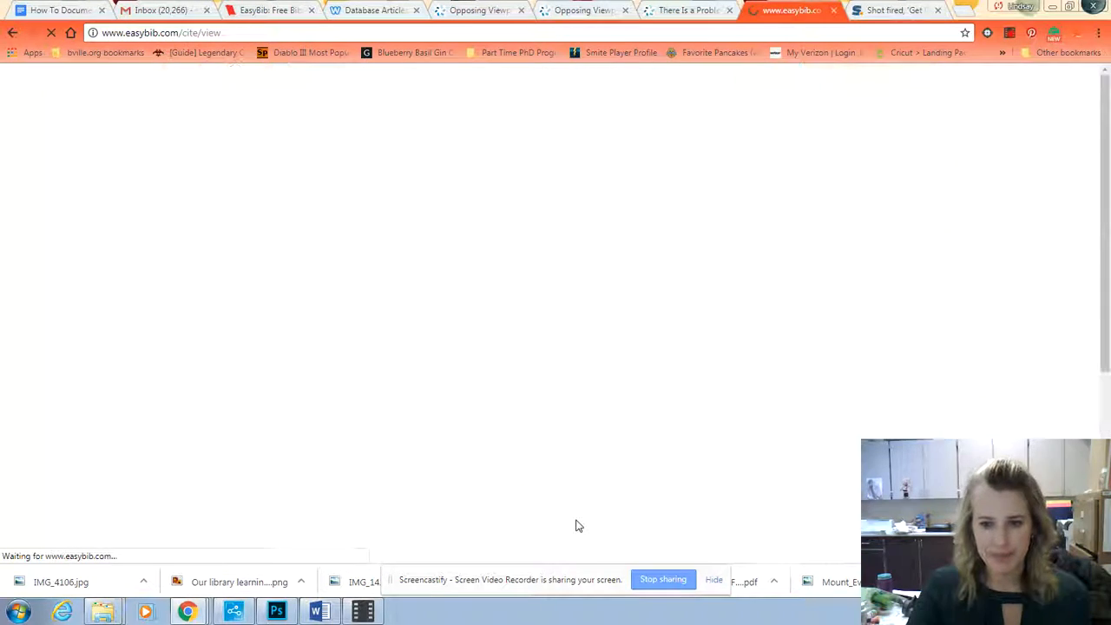
Step: Export the Demo bibliography to Google Docs and open the uploaded document
scroll(590, 522, "down", 3)
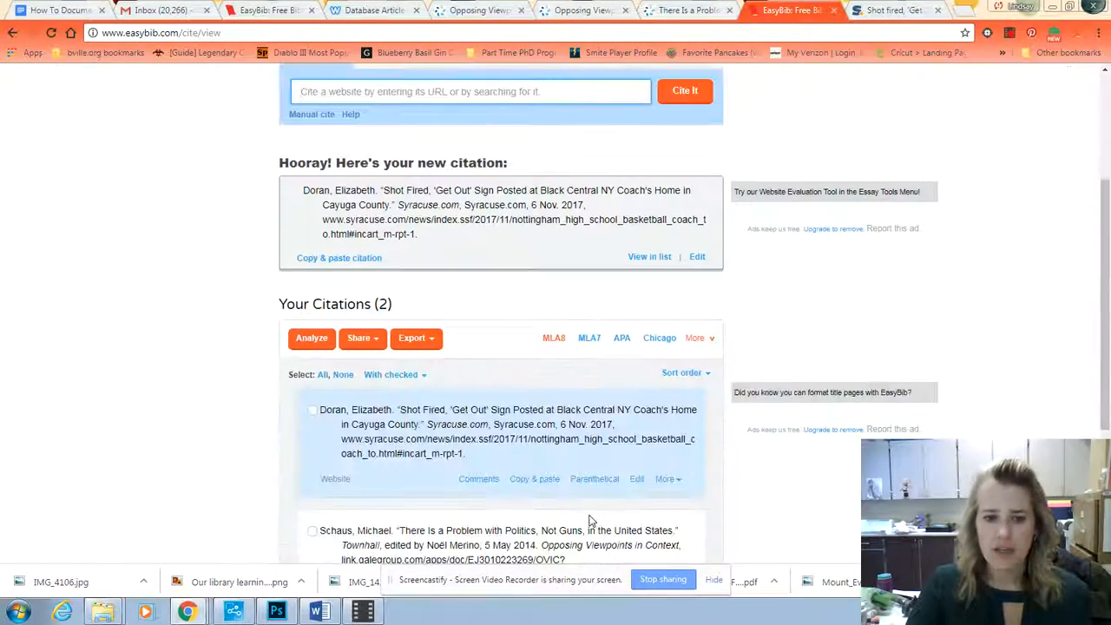
scroll(589, 521, "down", 2)
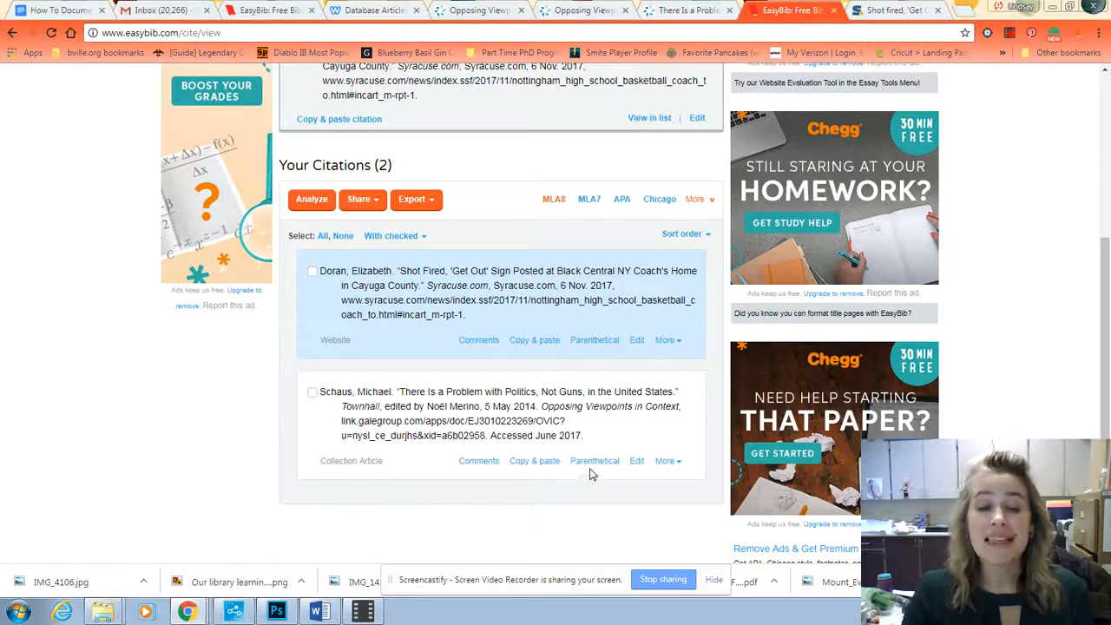
scroll(573, 490, "up", 2)
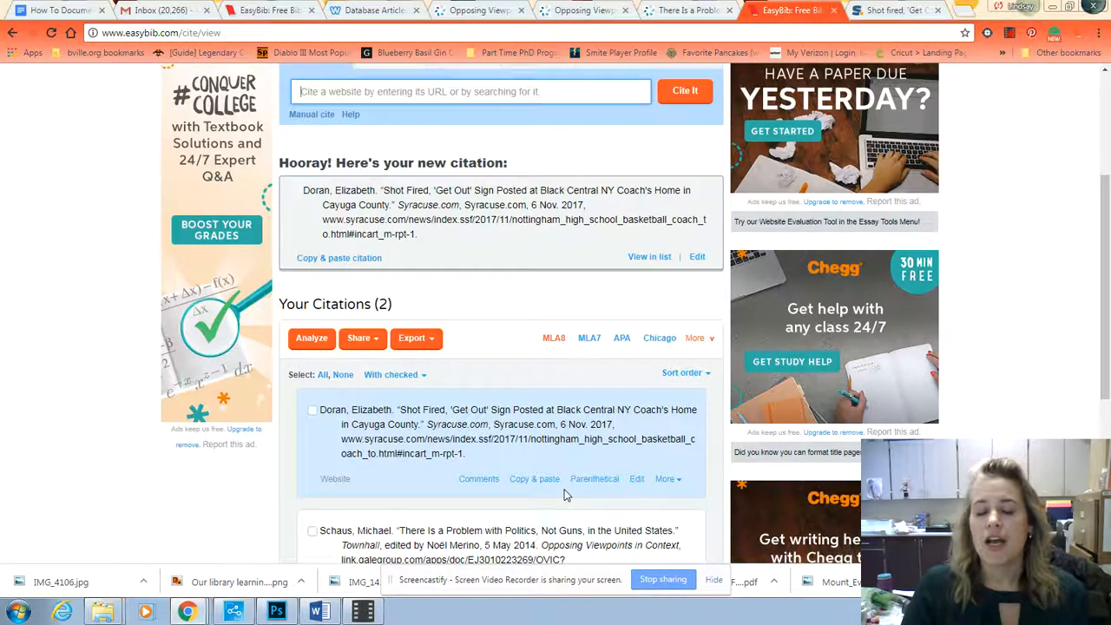
scroll(577, 489, "down", 1)
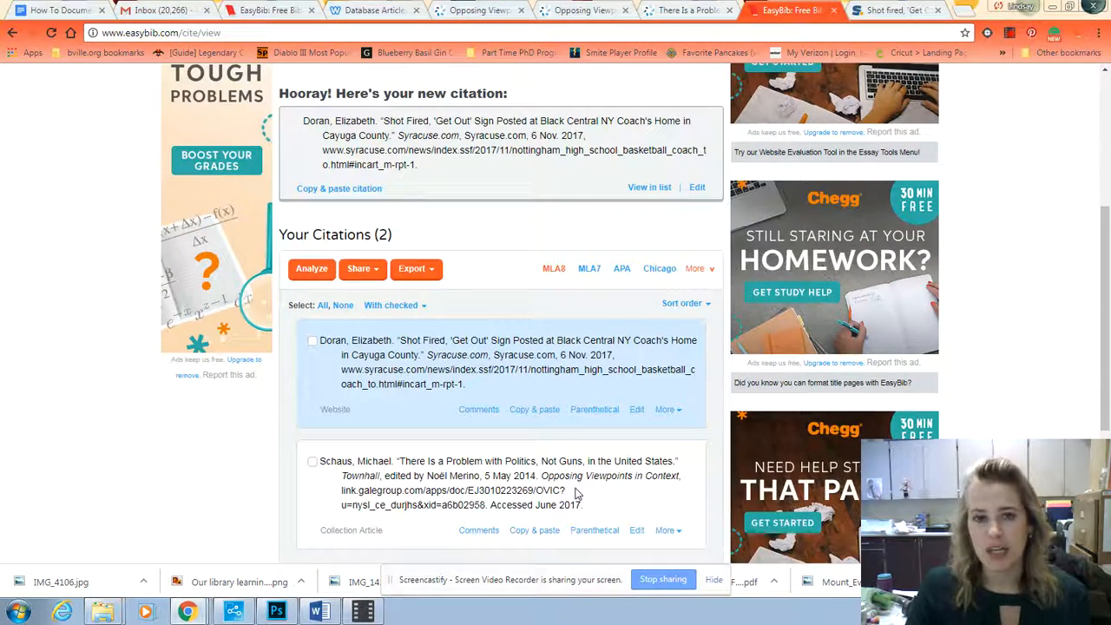
left_click(431, 273)
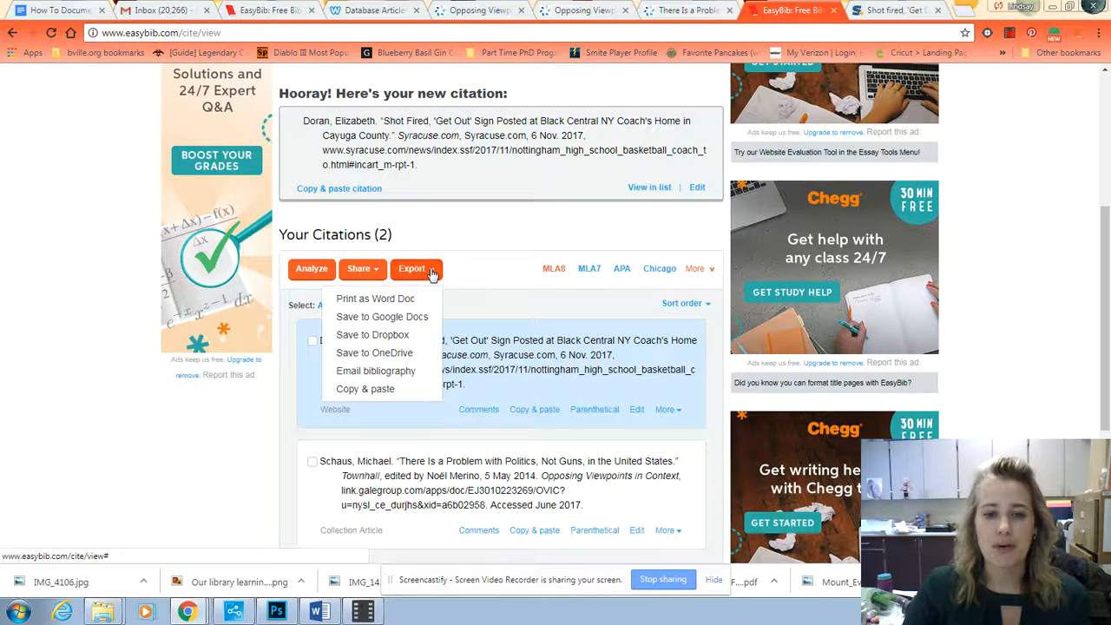
left_click(417, 321)
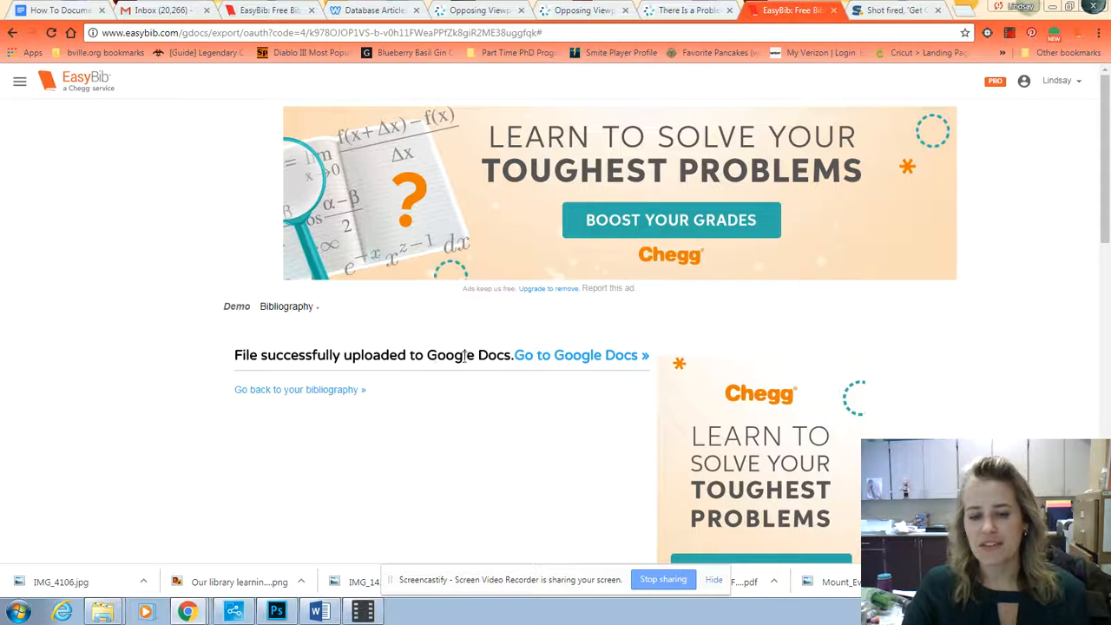
left_click(596, 365)
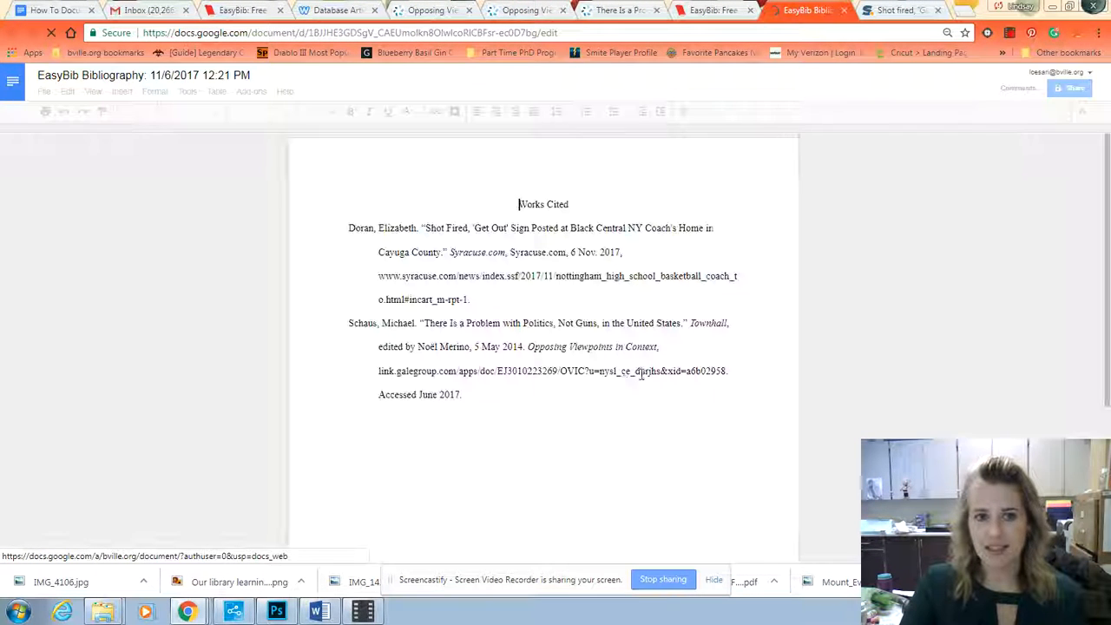